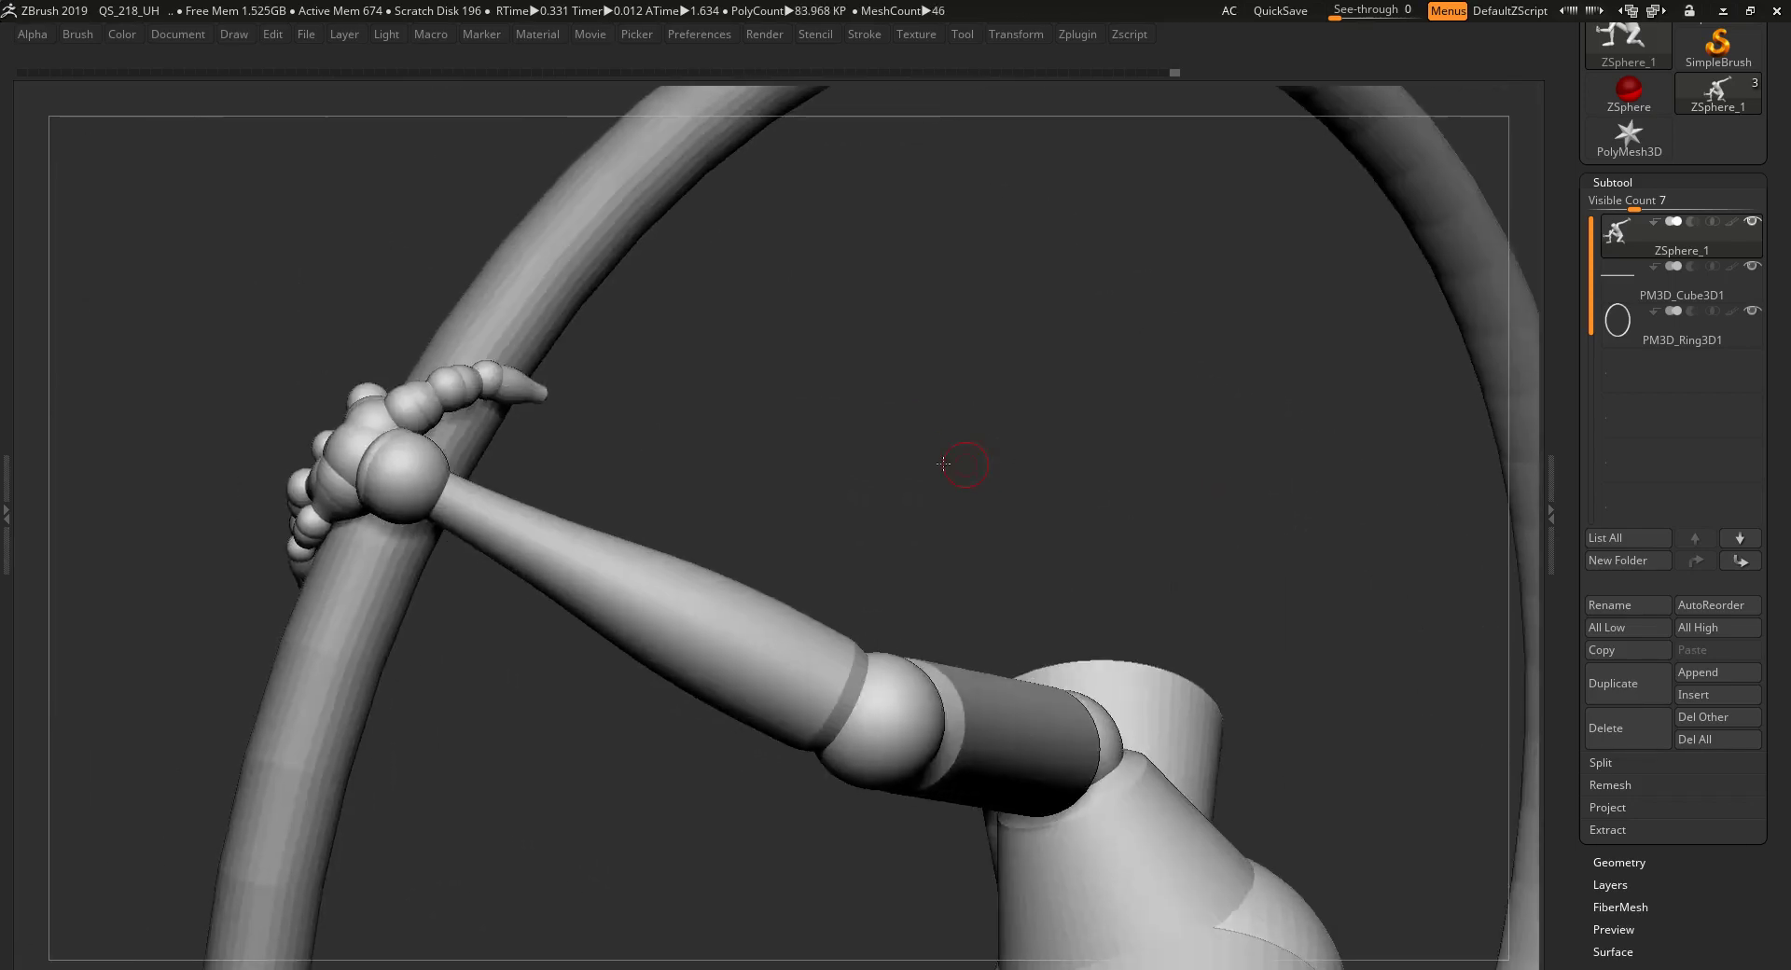
# - Adjust the ZSphere mannequin's arms so both hands grip the ring, comparing earlier poses through the undo history
pyautogui.moveTo(287, 650); pyautogui.dragTo(361, 668)
pyautogui.moveTo(467, 522); pyautogui.dragTo(245, 702)
pyautogui.moveTo(375, 636); pyautogui.dragTo(812, 317)
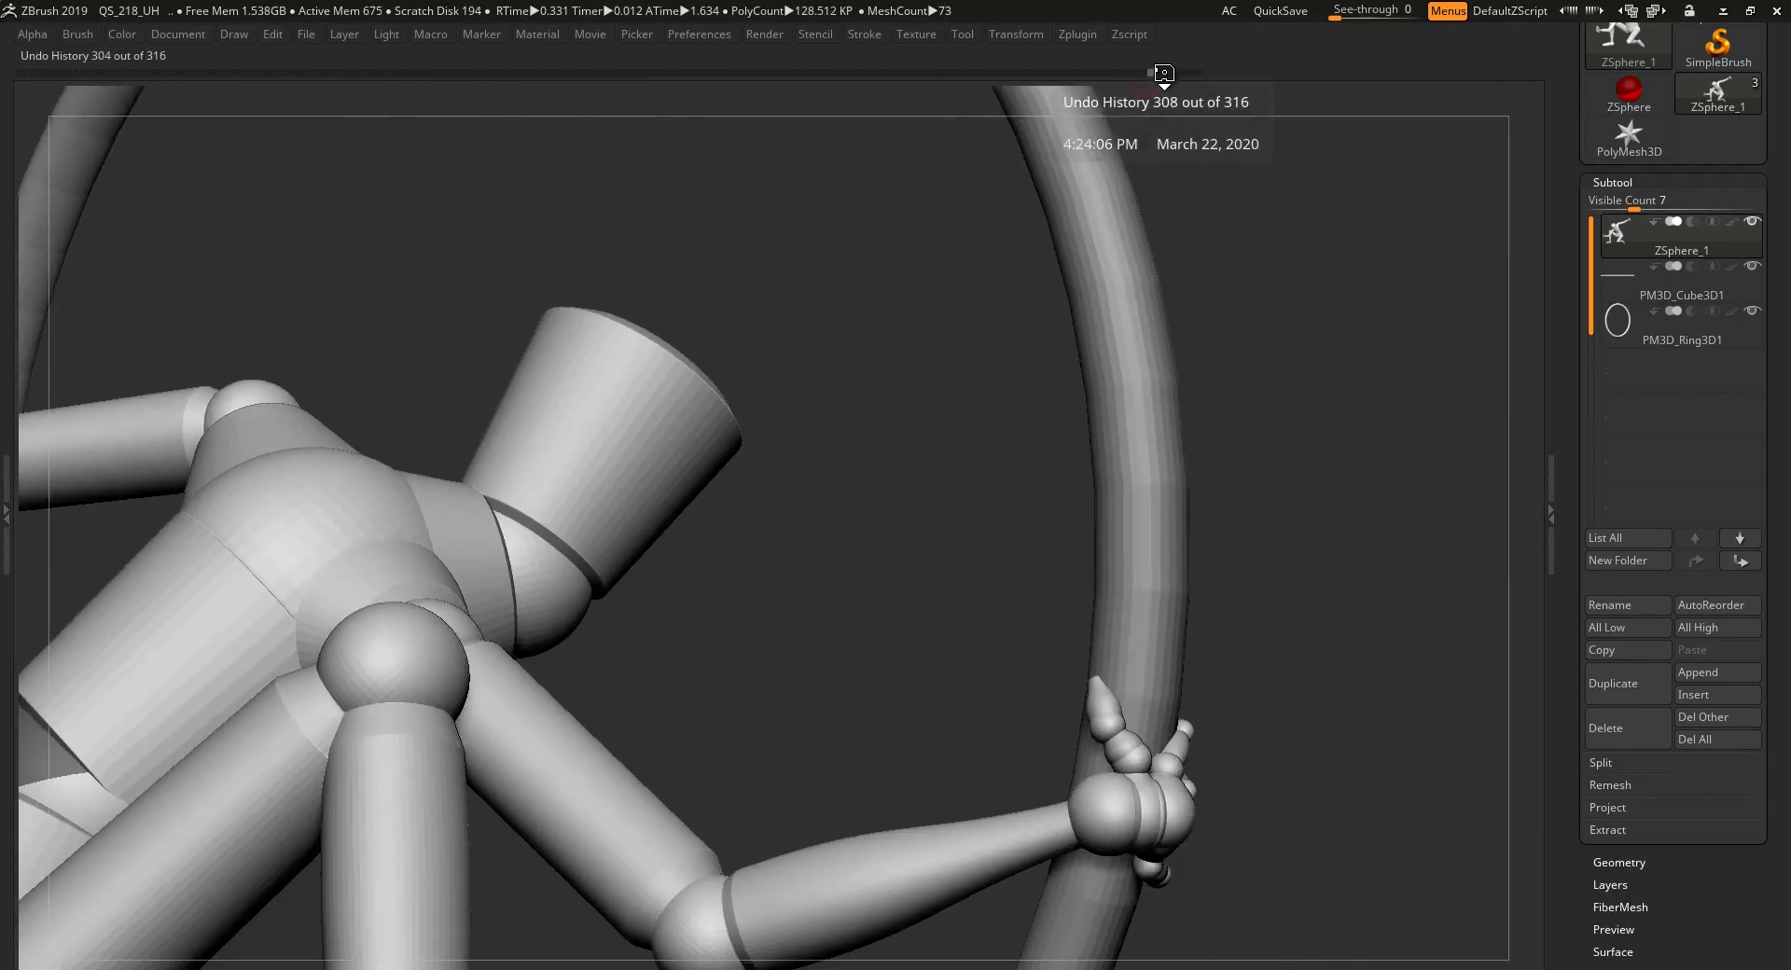
pyautogui.click(1174, 71)
pyautogui.keyDown('alt'); pyautogui.moveTo(1083, 578); pyautogui.dragTo(860, 549); pyautogui.keyUp('alt')
pyautogui.moveTo(770, 449); pyautogui.dragTo(772, 506)
pyautogui.moveTo(909, 587); pyautogui.dragTo(960, 551)
pyautogui.hotkey('ctrl', 'z')
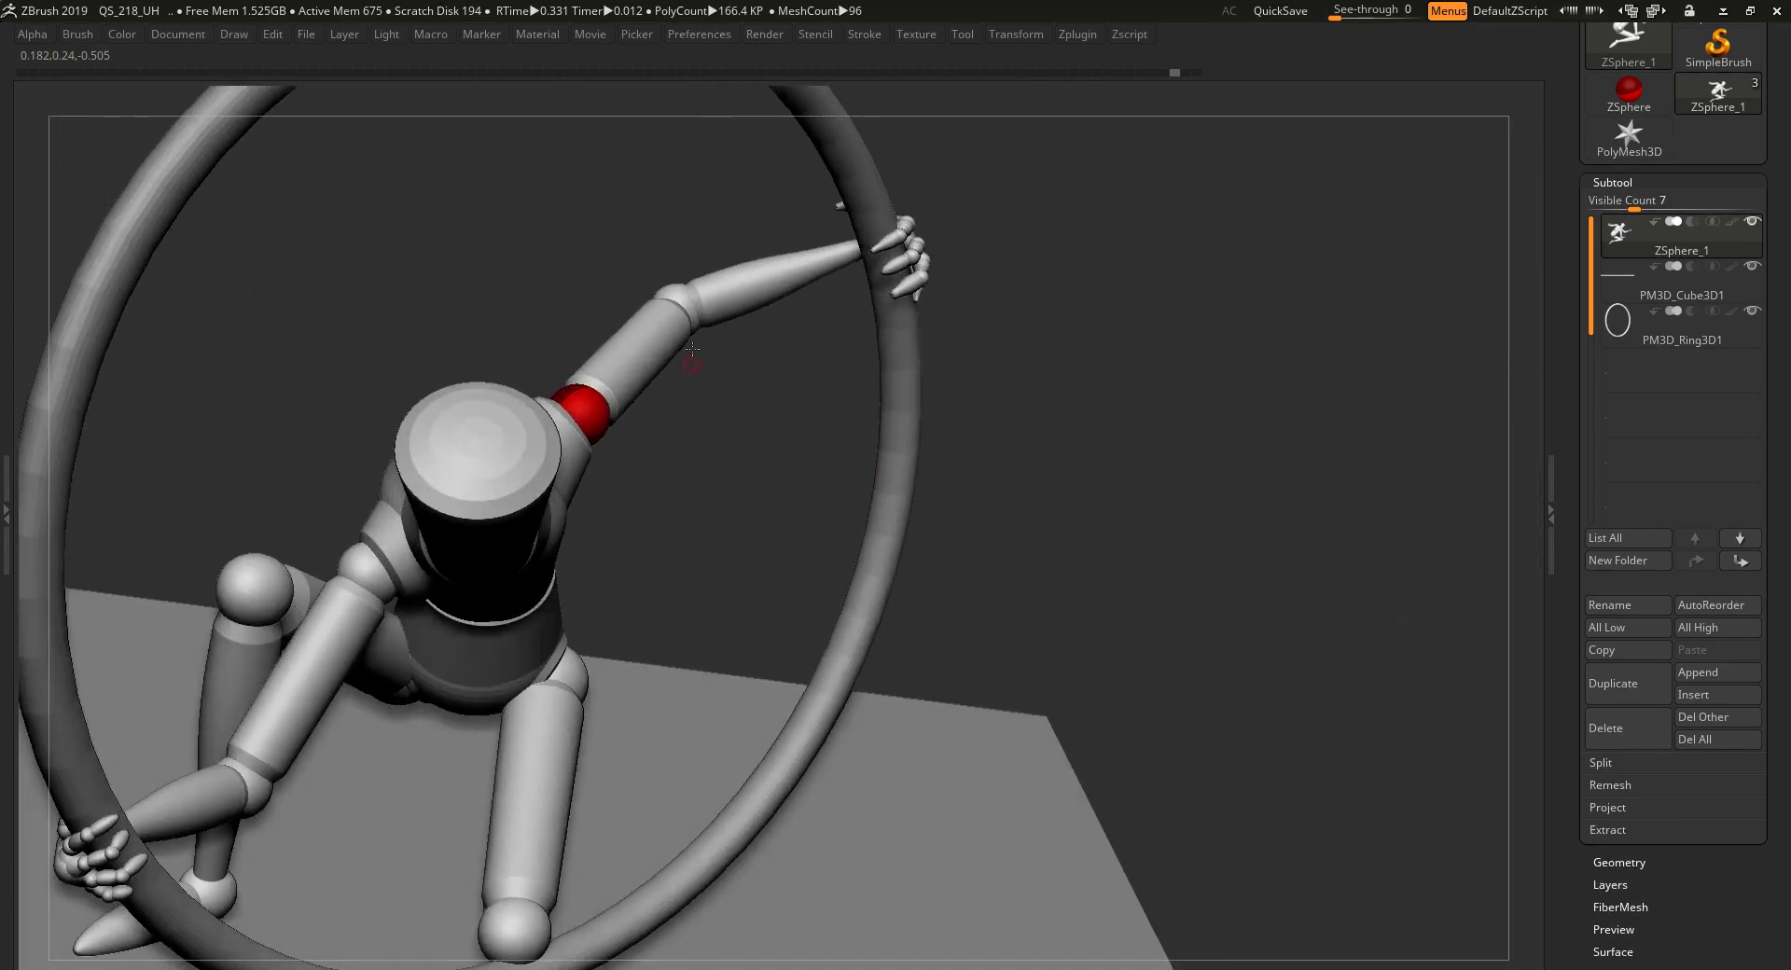
pyautogui.moveTo(741, 490); pyautogui.dragTo(746, 569)
pyautogui.moveTo(1180, 495); pyautogui.dragTo(1099, 532)
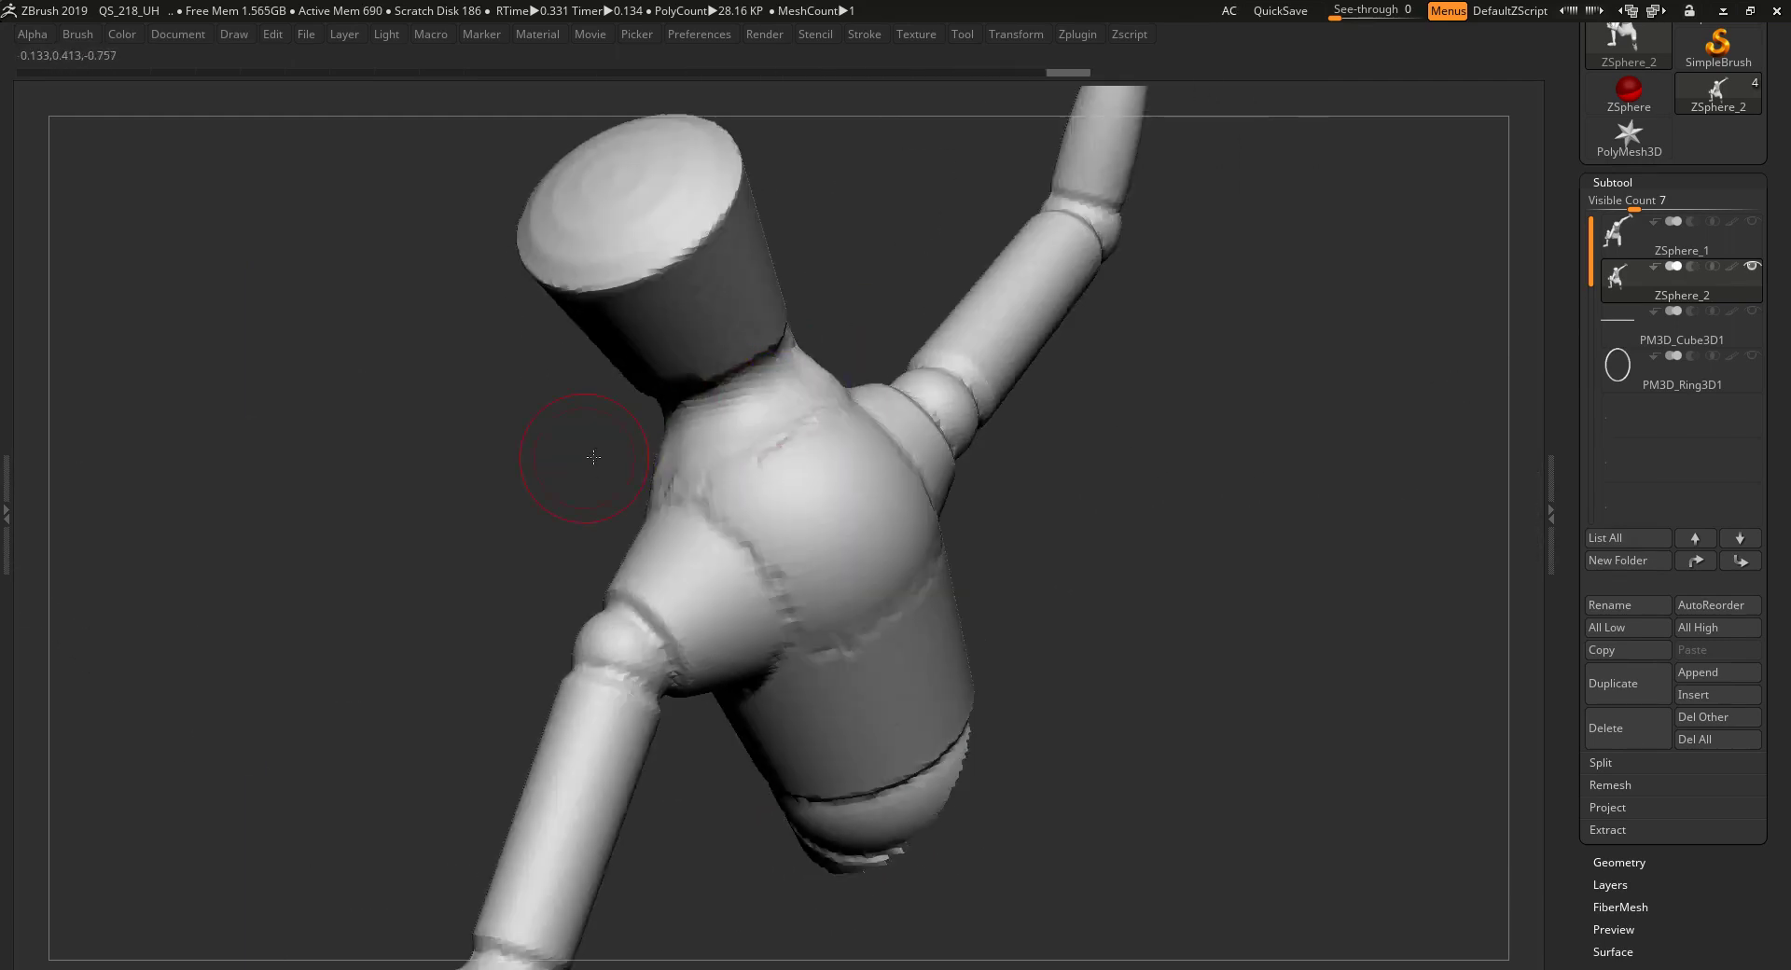
# - Sculpt and smooth the neck, shoulders and upper chest of the ZSphere_2 torso mesh into blended organic forms
pyautogui.moveTo(832, 360); pyautogui.dragTo(933, 485)
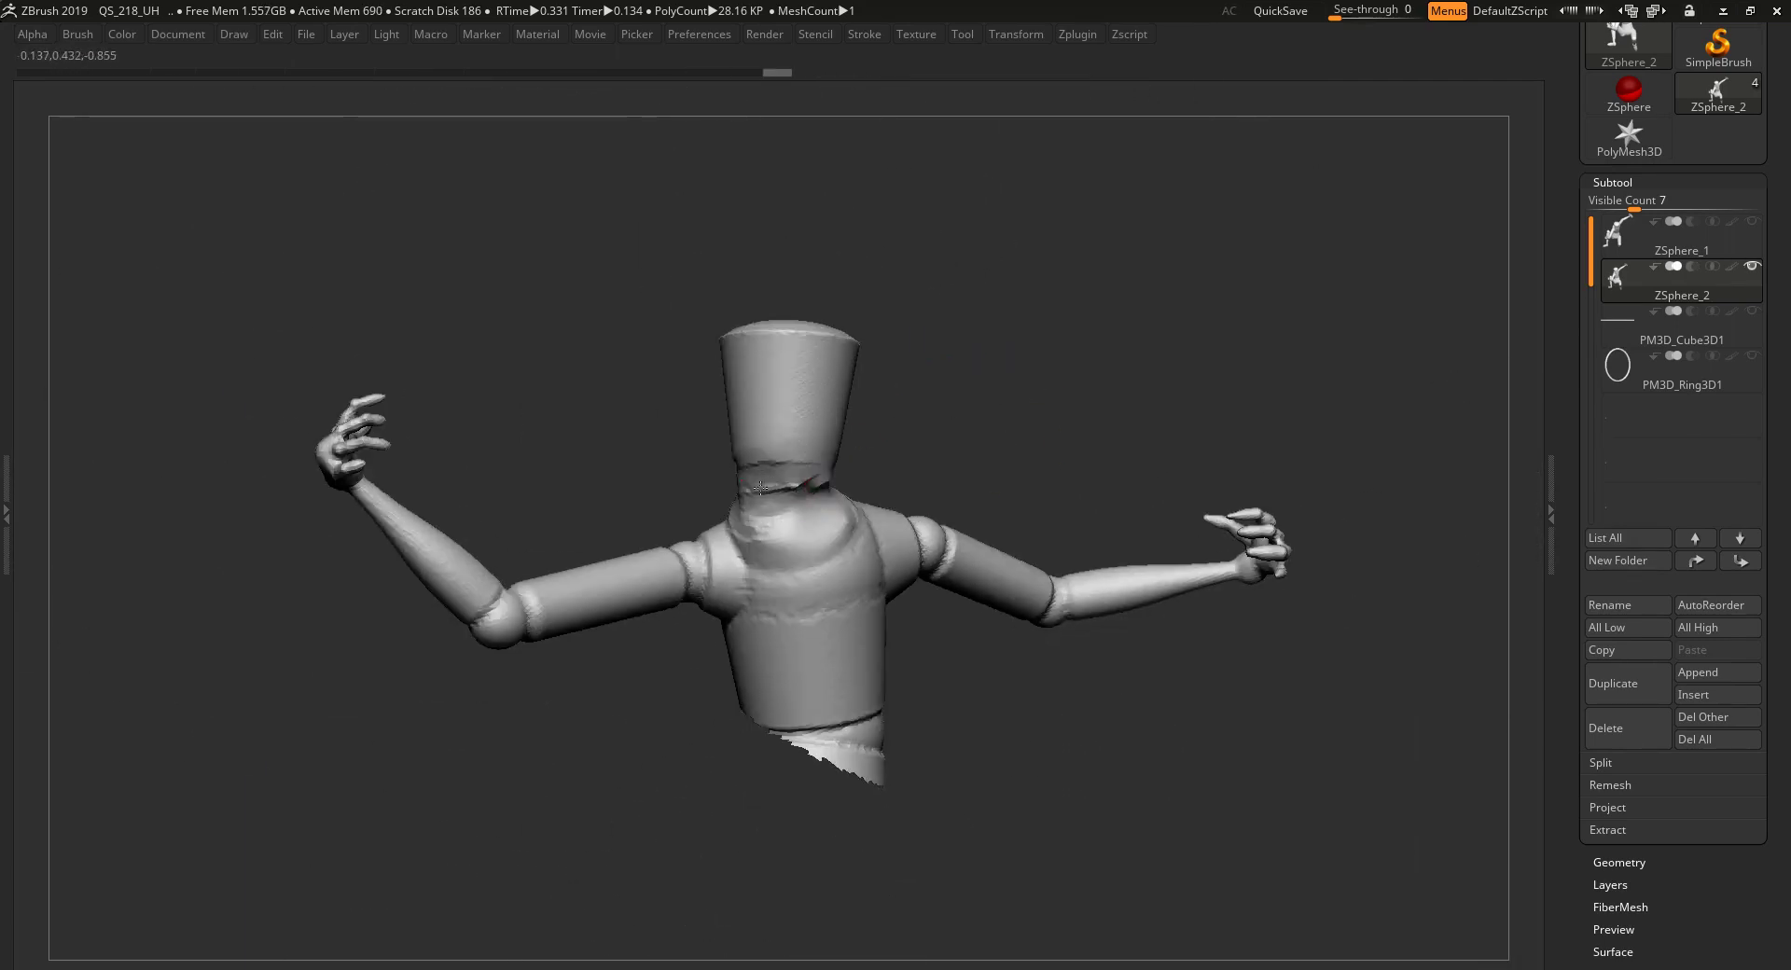
pyautogui.moveTo(892, 396); pyautogui.dragTo(934, 400)
pyautogui.moveTo(847, 467); pyautogui.dragTo(837, 512)
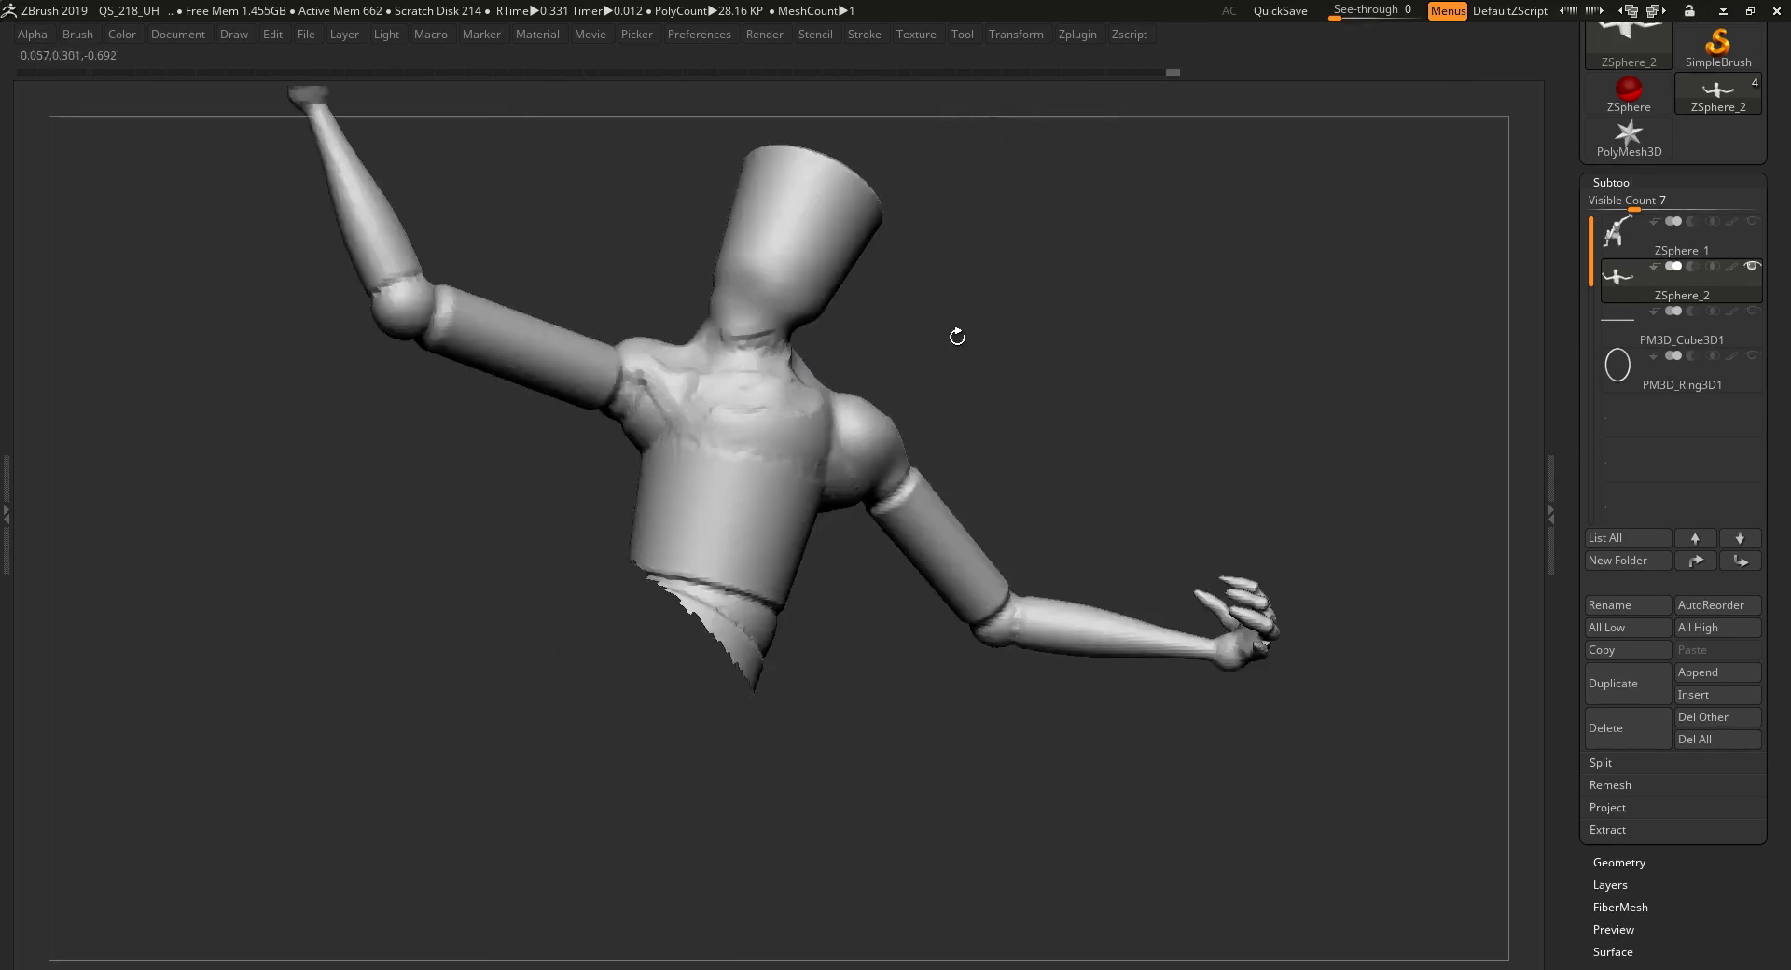
pyautogui.moveTo(1044, 297); pyautogui.dragTo(1017, 373)
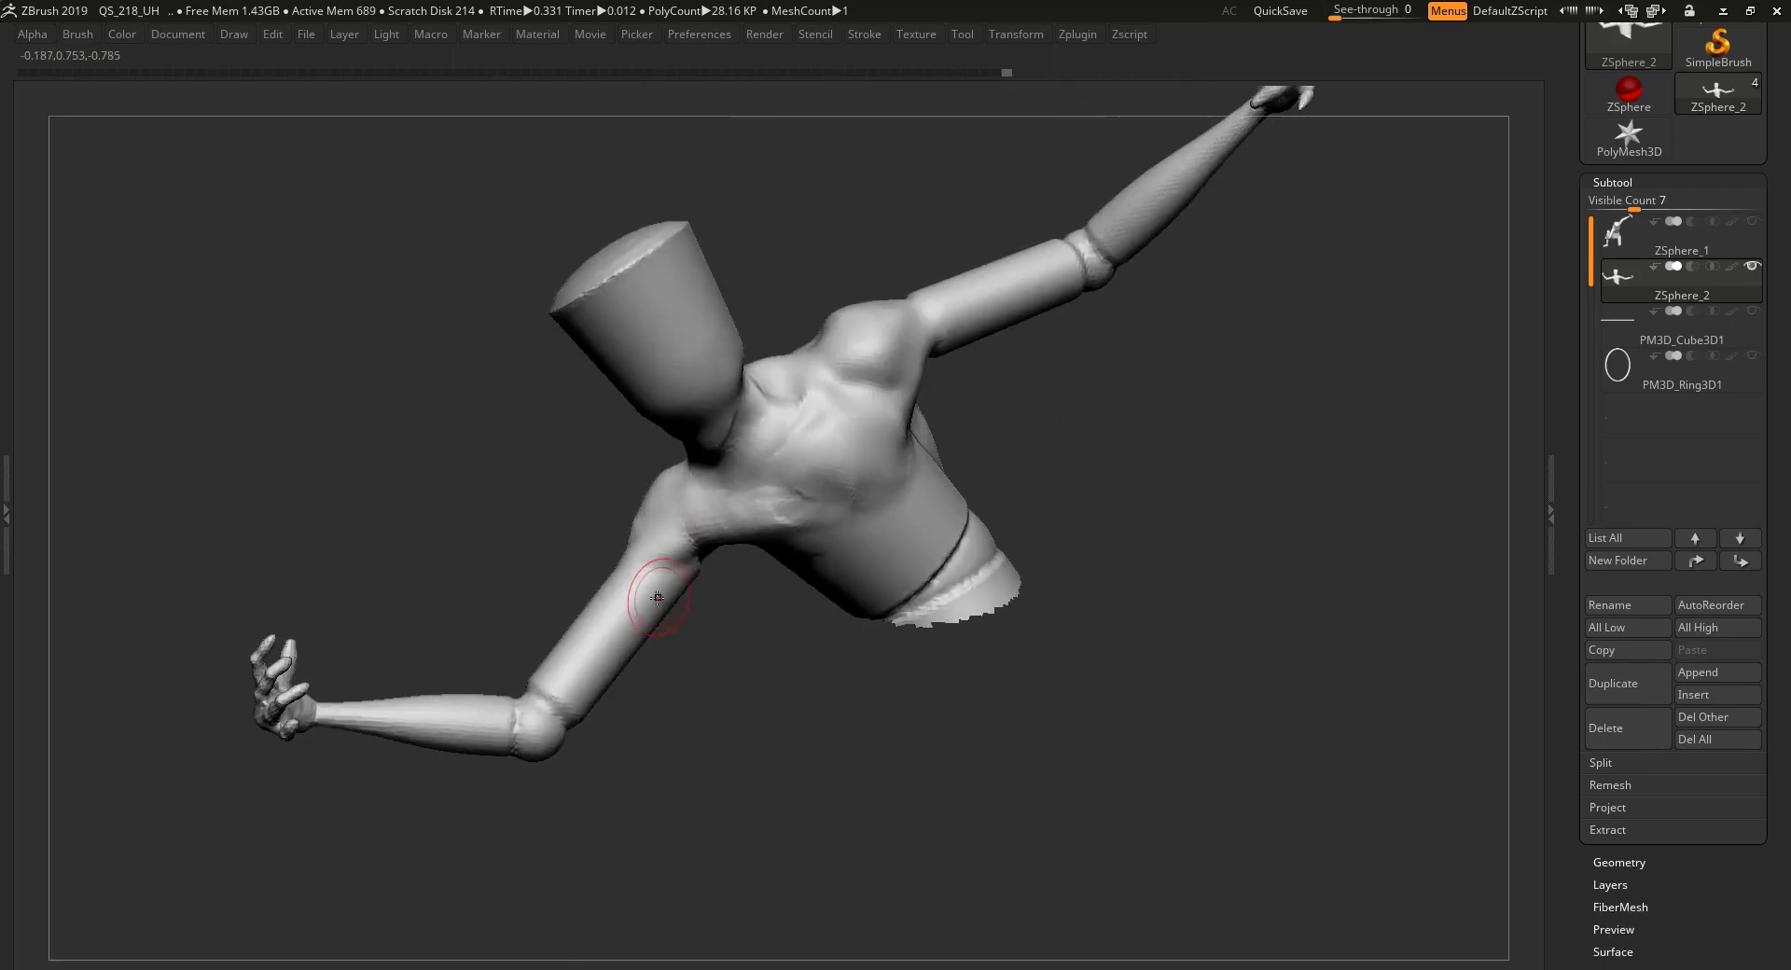
# - Switch to the DamStandard brush and shape the lowered upper arm from the shoulder toward the elbow
pyautogui.press('b')
pyautogui.press('d')
pyautogui.press('s')
pyautogui.moveTo(661, 561); pyautogui.dragTo(604, 665)
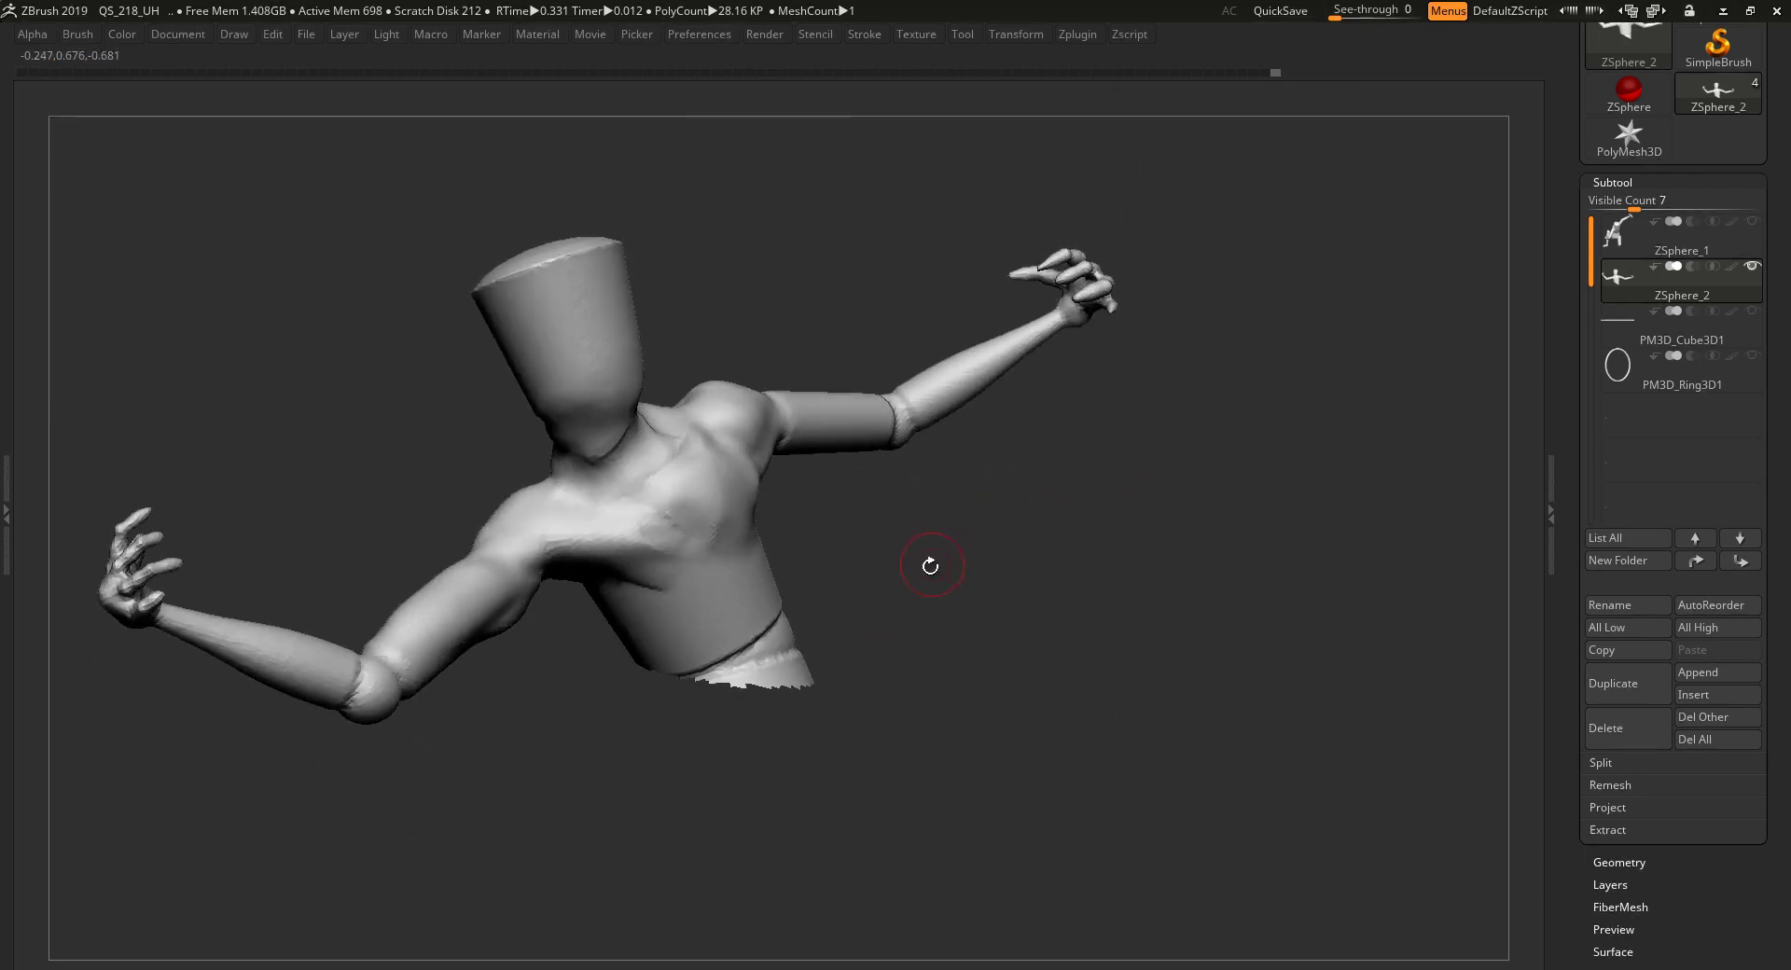
pyautogui.moveTo(917, 593); pyautogui.dragTo(924, 595)
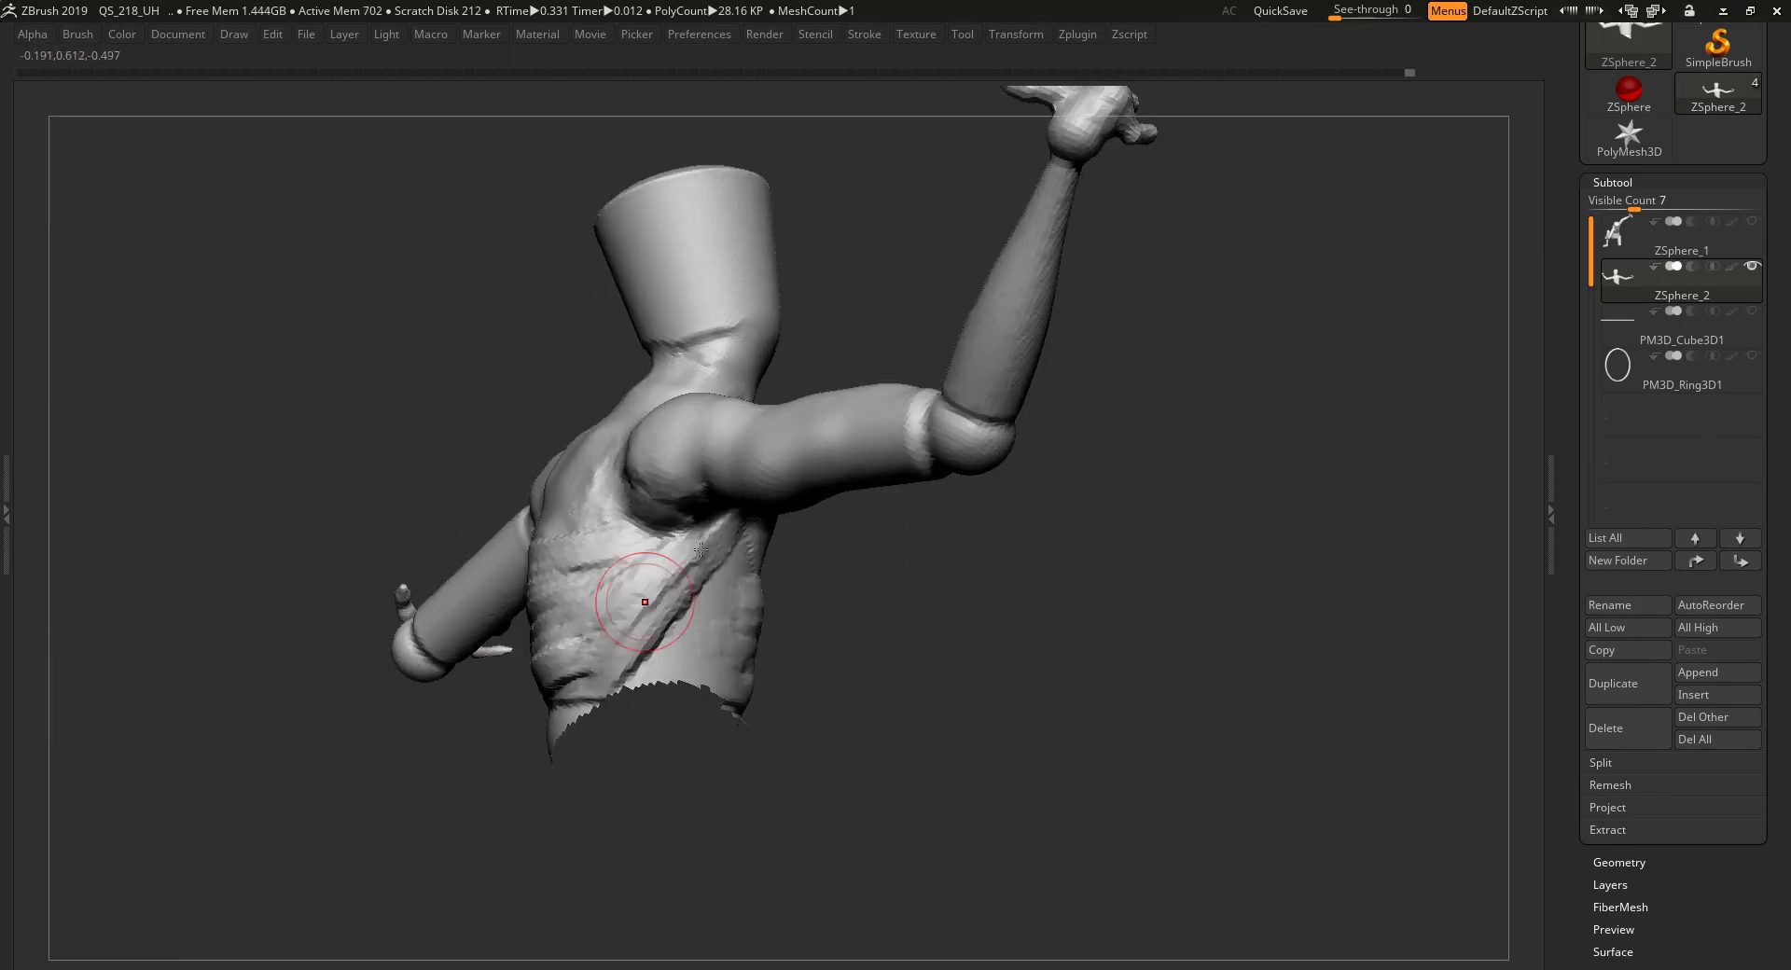
# - Grow the visible region of the torso mesh to reveal more of the waist
pyautogui.click(1646, 184)
pyautogui.click(1636, 360)
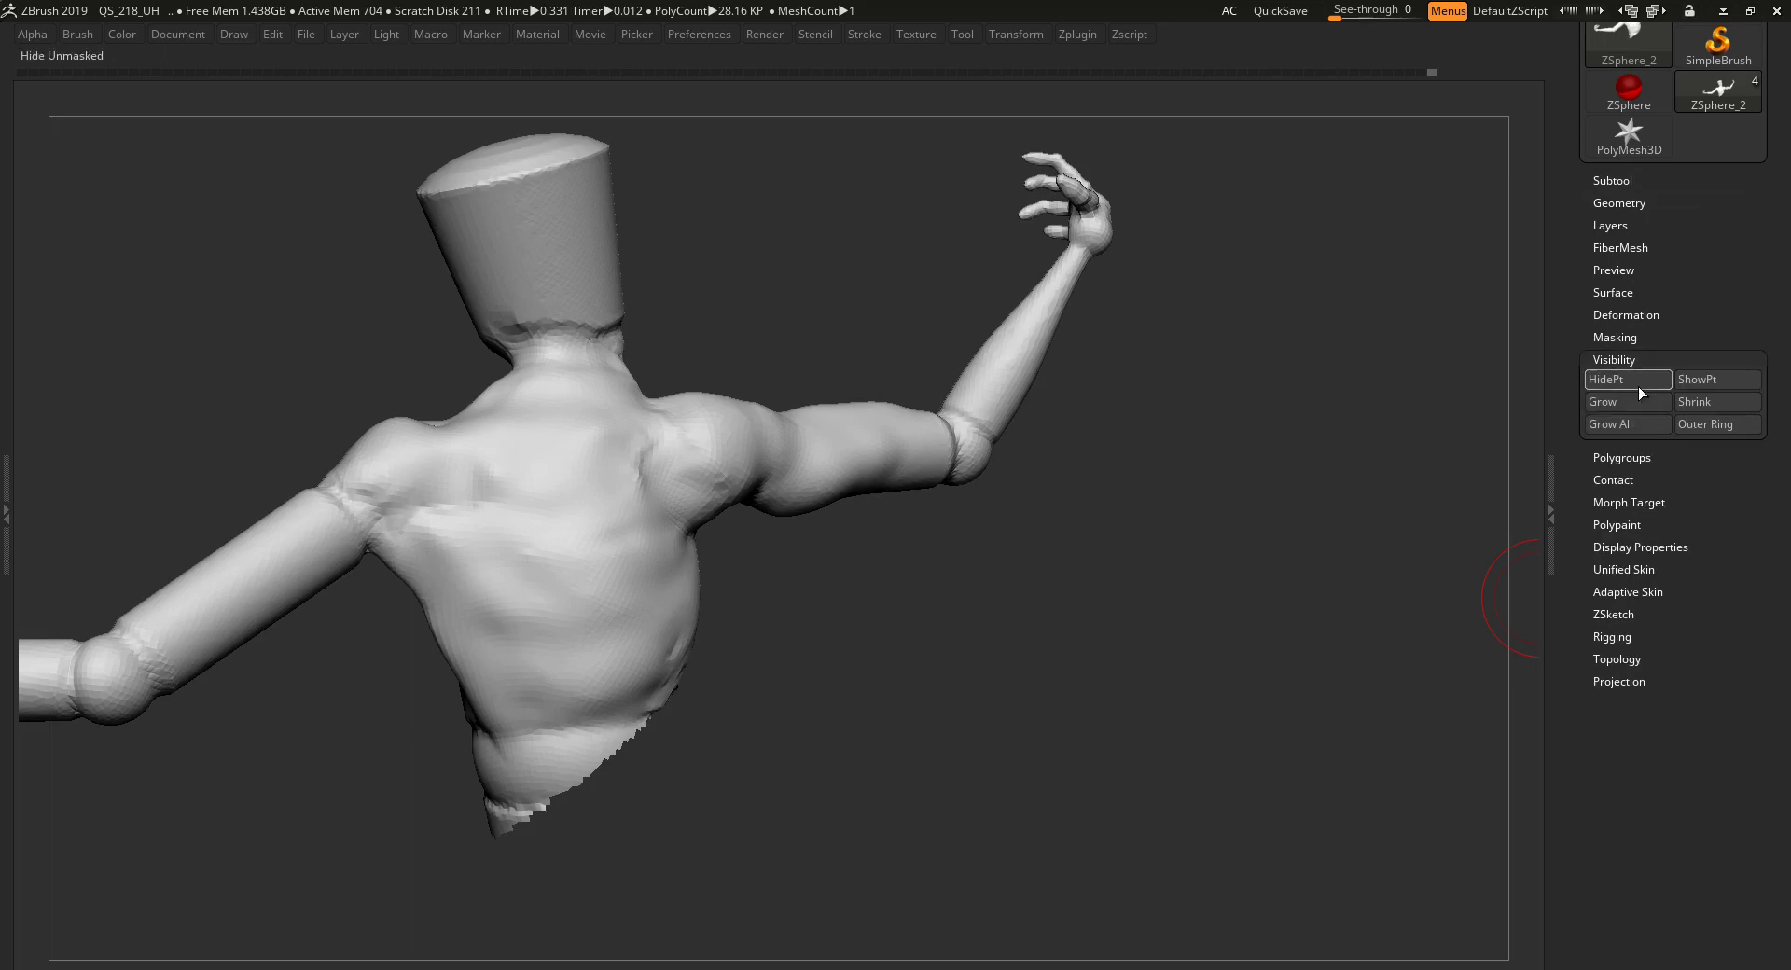
pyautogui.click(1625, 406)
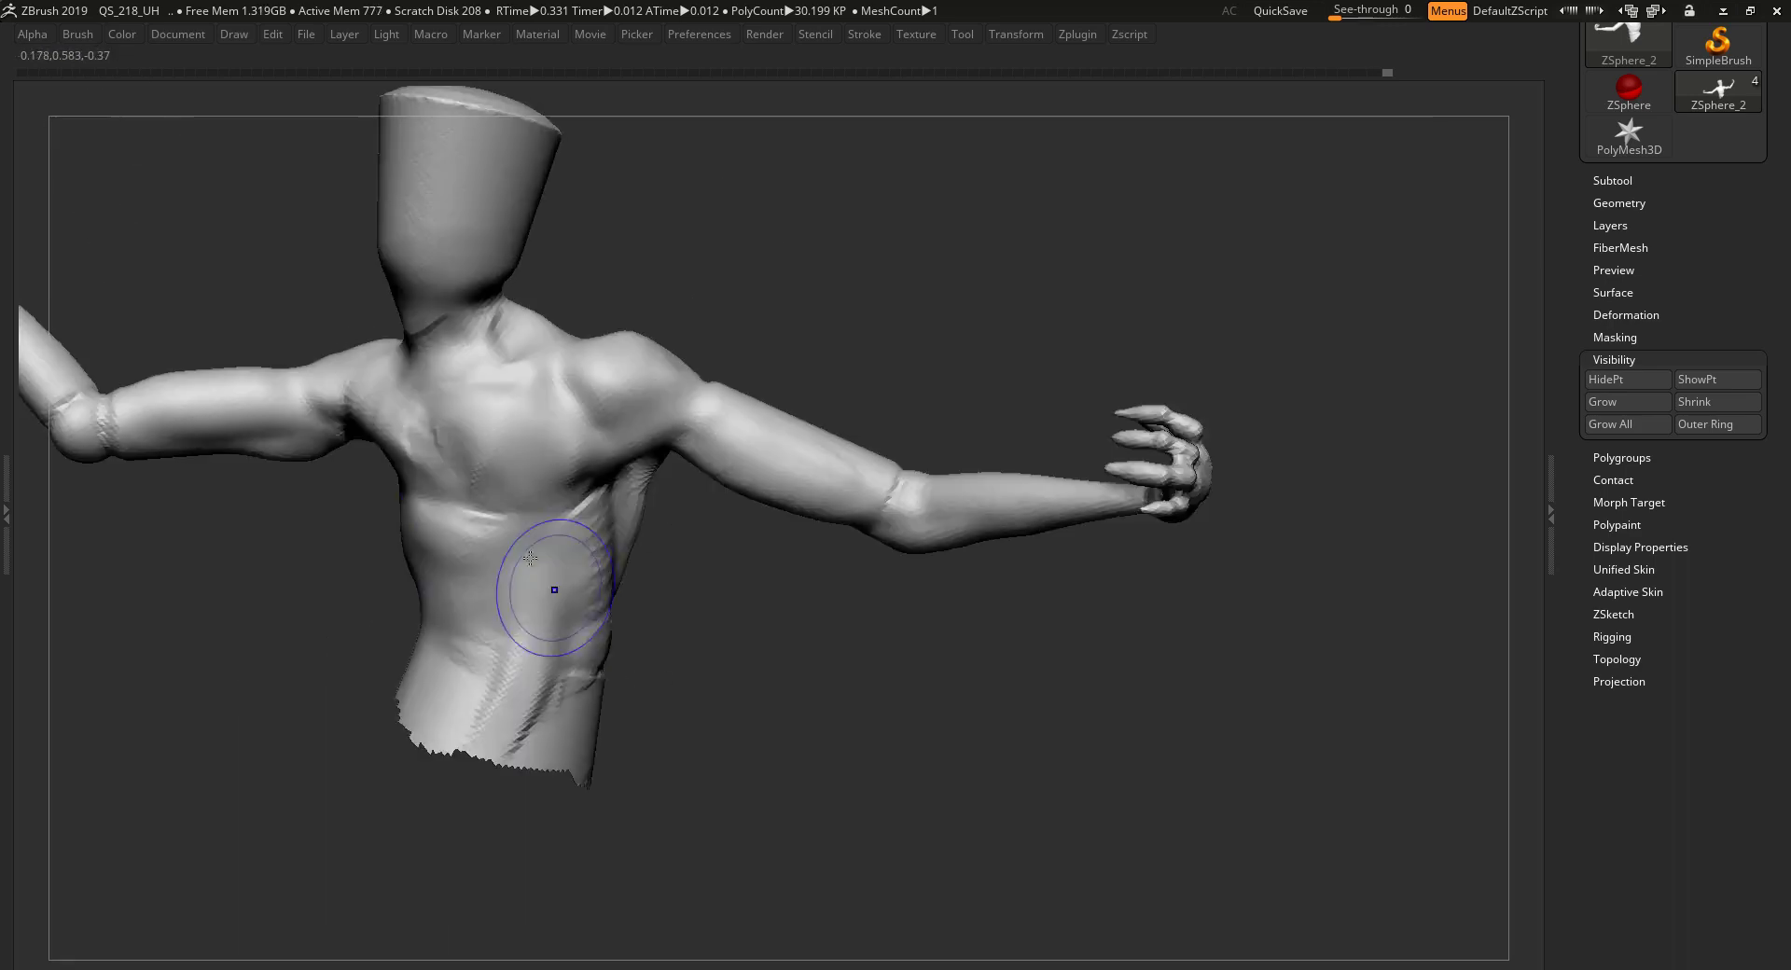
# - Show the ring subtool around the torso and keep the flat ground cube hidden
pyautogui.keyDown('alt'); pyautogui.moveTo(659, 508); pyautogui.dragTo(804, 509); pyautogui.keyUp('alt')
pyautogui.click(1613, 181)
pyautogui.click(1753, 308)
pyautogui.click(1753, 353)
pyautogui.moveTo(1247, 468); pyautogui.dragTo(1226, 473)
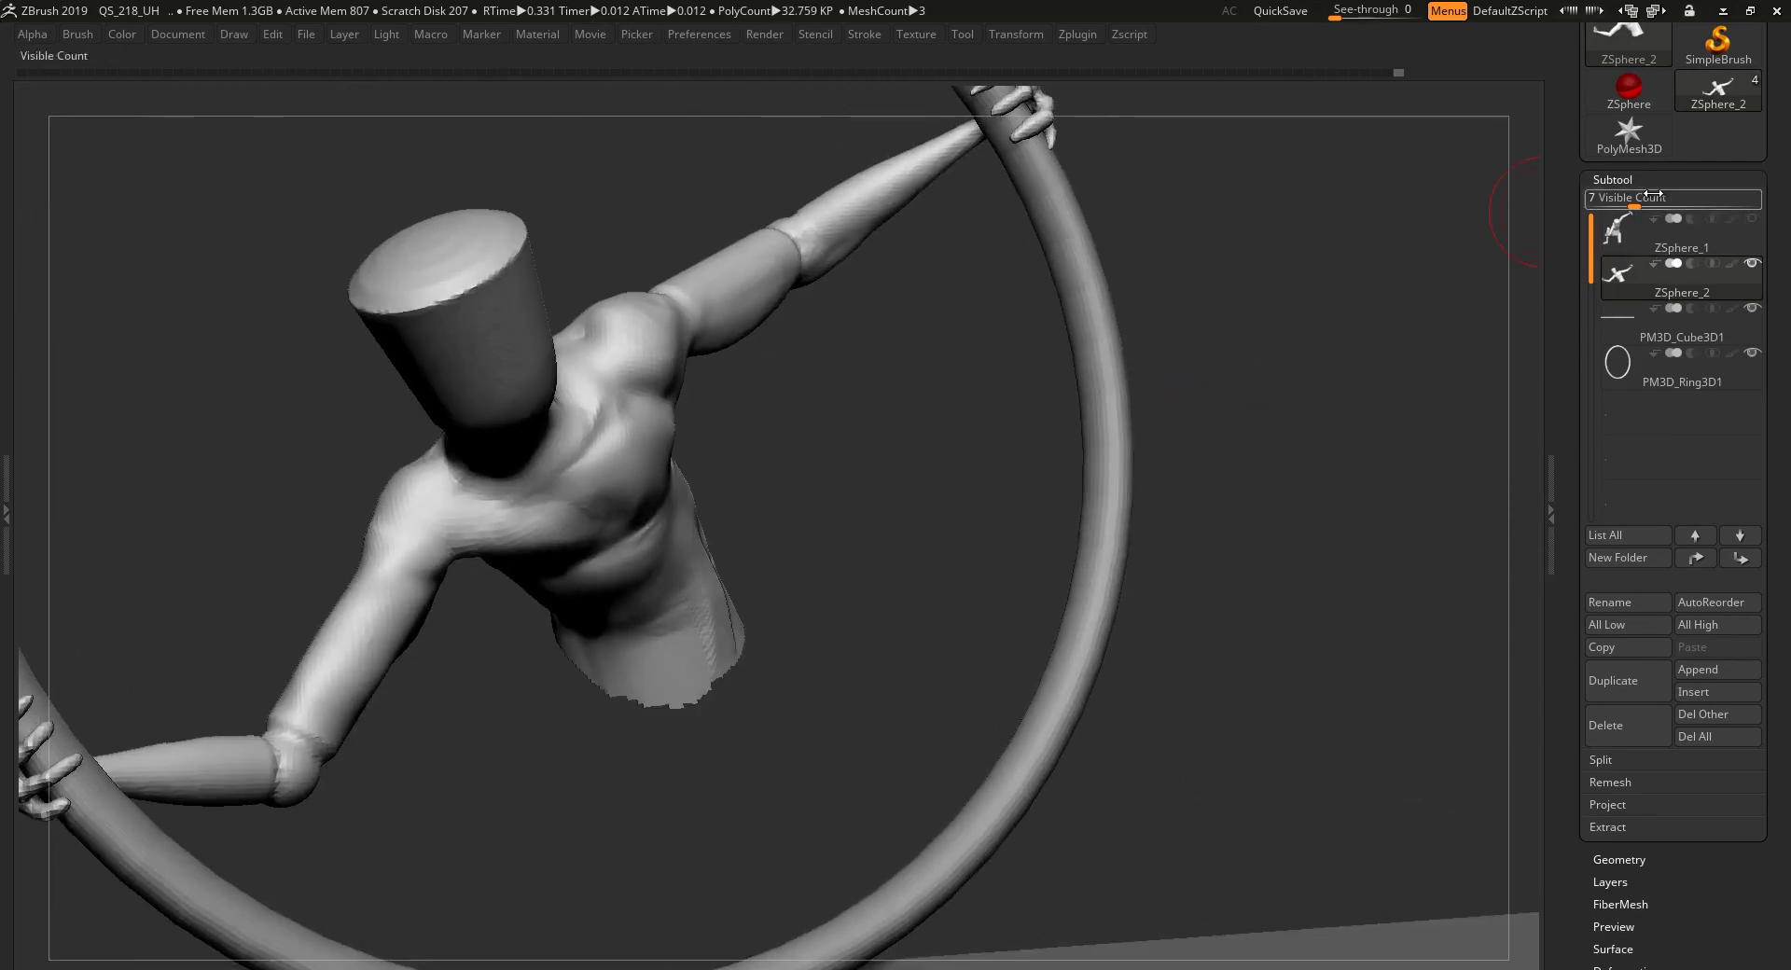
pyautogui.click(1753, 308)
pyautogui.moveTo(1305, 532); pyautogui.dragTo(1309, 430)
# - Grow the visible mesh further toward the hips and toggle the perspective and floor grid display
pyautogui.click(1613, 180)
pyautogui.click(1625, 405)
pyautogui.moveTo(951, 546); pyautogui.dragTo(942, 597)
pyautogui.press('p')
pyautogui.hotkey('shift', 'p')
pyautogui.hotkey('shift', 'p')
pyautogui.moveTo(834, 583); pyautogui.dragTo(579, 562)
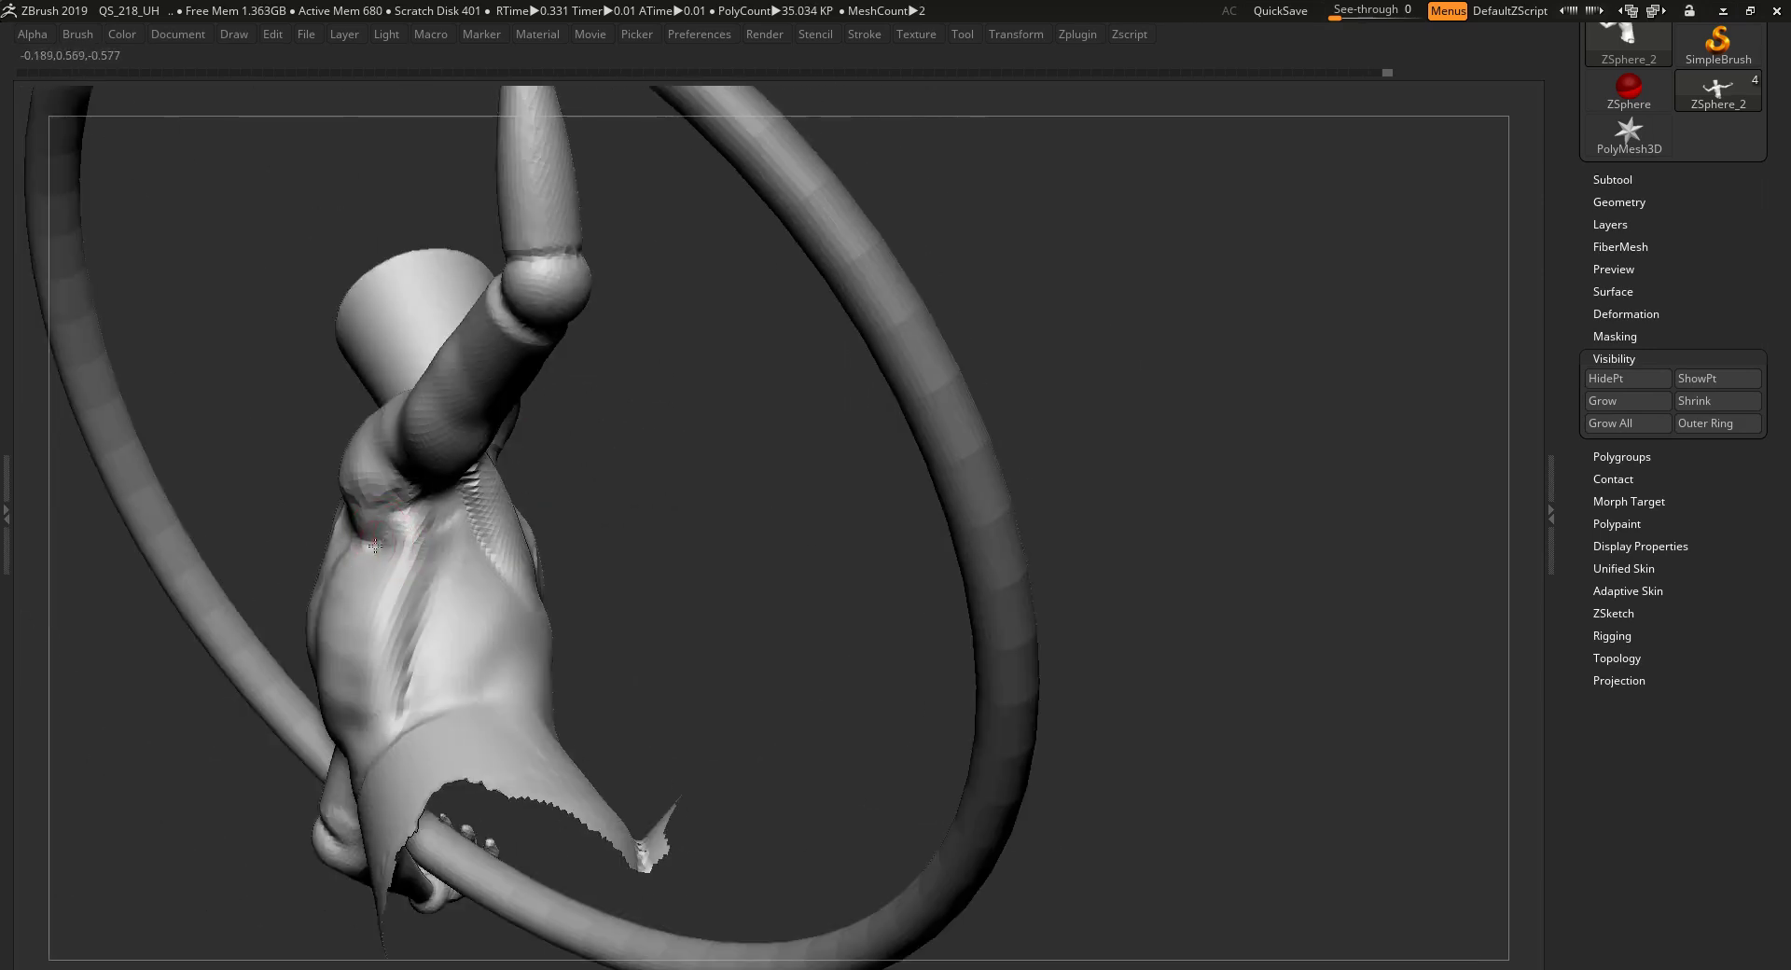
# - Build up the side of the torso below the armpit with the ClayBuildup brush
pyautogui.moveTo(398, 550); pyautogui.dragTo(403, 562)
pyautogui.press('b')
pyautogui.press('c')
pyautogui.press('b')
pyautogui.moveTo(366, 653); pyautogui.dragTo(371, 539)
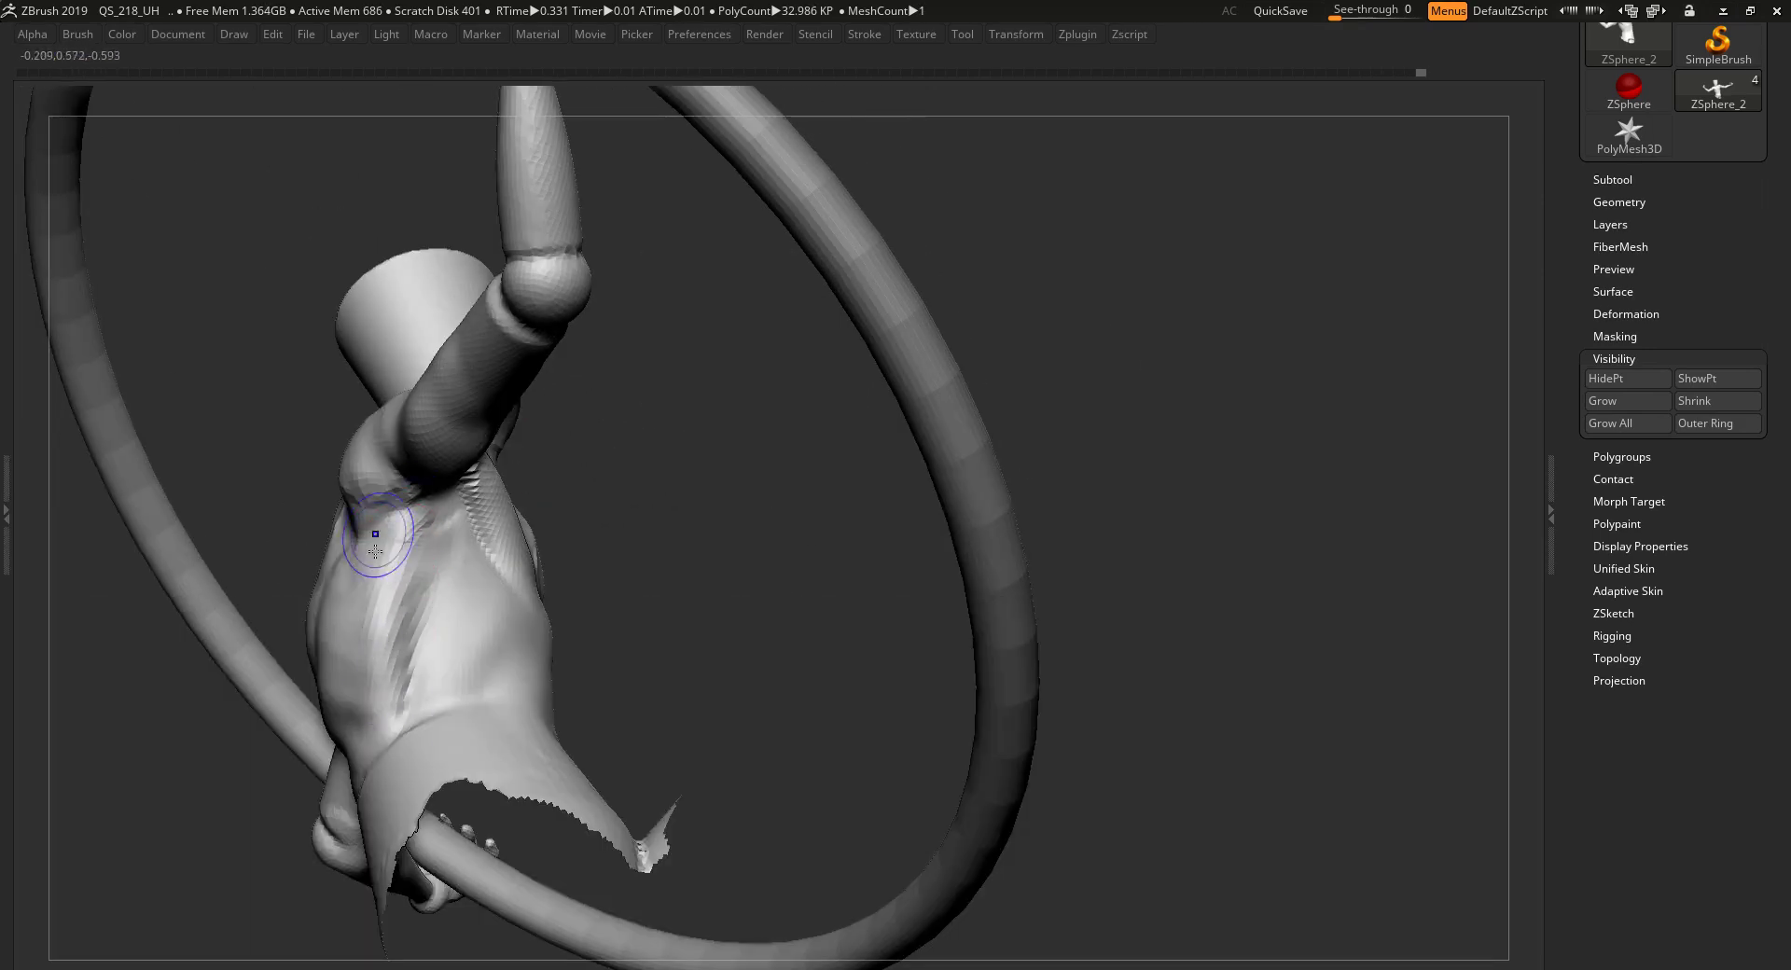
pyautogui.moveTo(709, 716)
pyautogui.mouseDown()
pyautogui.moveTo(776, 684)
pyautogui.moveTo(773, 727)
pyautogui.mouseUp()
pyautogui.press('b')
pyautogui.press('c')
pyautogui.press('b')
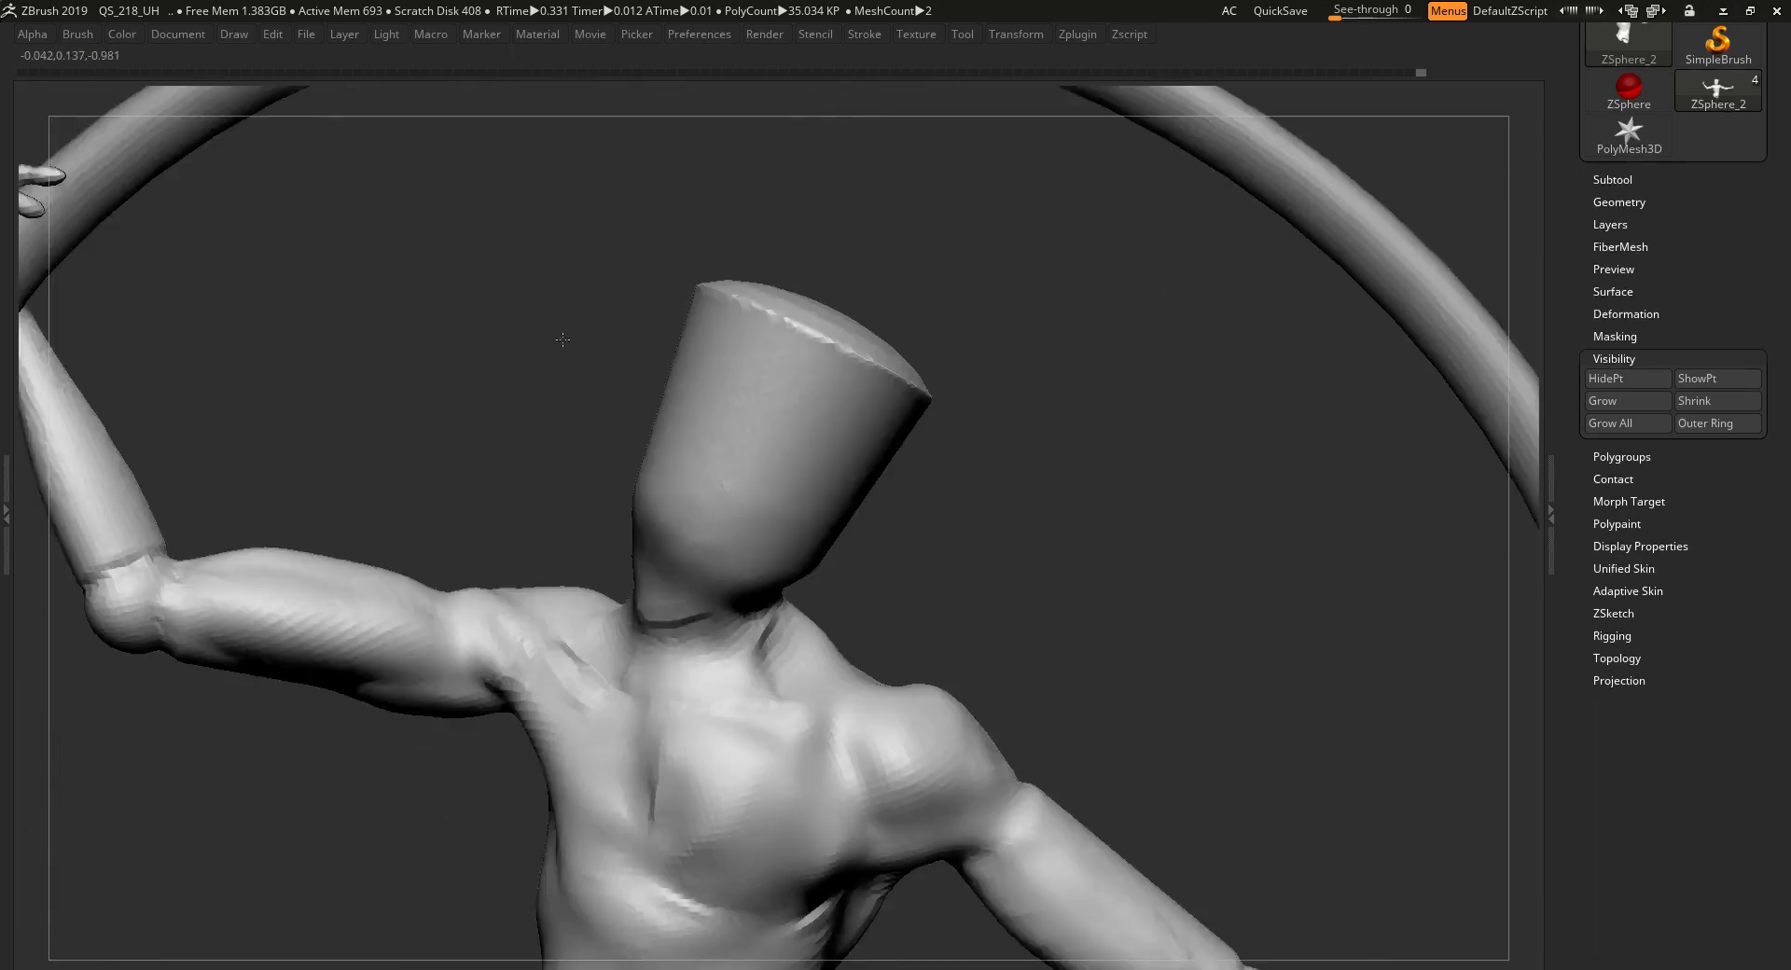
# - Sculpt the neck muscle, collarbones and front shoulder with clay strokes running from the neck toward the arm
pyautogui.moveTo(563, 340); pyautogui.dragTo(551, 598)
pyautogui.moveTo(528, 623); pyautogui.dragTo(1017, 458)
pyautogui.moveTo(651, 679)
pyautogui.mouseDown()
pyautogui.moveTo(619, 692)
pyautogui.moveTo(410, 560)
pyautogui.mouseUp()
pyautogui.moveTo(326, 387); pyautogui.dragTo(411, 364)
pyautogui.moveTo(396, 350); pyautogui.dragTo(384, 401)
pyautogui.moveTo(264, 320); pyautogui.dragTo(373, 345)
pyautogui.moveTo(327, 373); pyautogui.dragTo(352, 360)
pyautogui.moveTo(257, 401)
pyautogui.mouseDown()
pyautogui.moveTo(313, 399)
pyautogui.moveTo(205, 316)
pyautogui.moveTo(208, 364)
pyautogui.moveTo(260, 287)
pyautogui.moveTo(328, 416)
pyautogui.moveTo(316, 403)
pyautogui.moveTo(414, 449)
pyautogui.moveTo(483, 360)
pyautogui.mouseUp()
pyautogui.moveTo(602, 262); pyautogui.dragTo(355, 414)
pyautogui.moveTo(946, 250)
pyautogui.mouseDown()
pyautogui.moveTo(676, 252)
pyautogui.moveTo(431, 317)
pyautogui.moveTo(839, 283)
pyautogui.moveTo(380, 420)
pyautogui.moveTo(407, 268)
pyautogui.moveTo(386, 366)
pyautogui.mouseUp()
pyautogui.moveTo(414, 293); pyautogui.dragTo(304, 359)
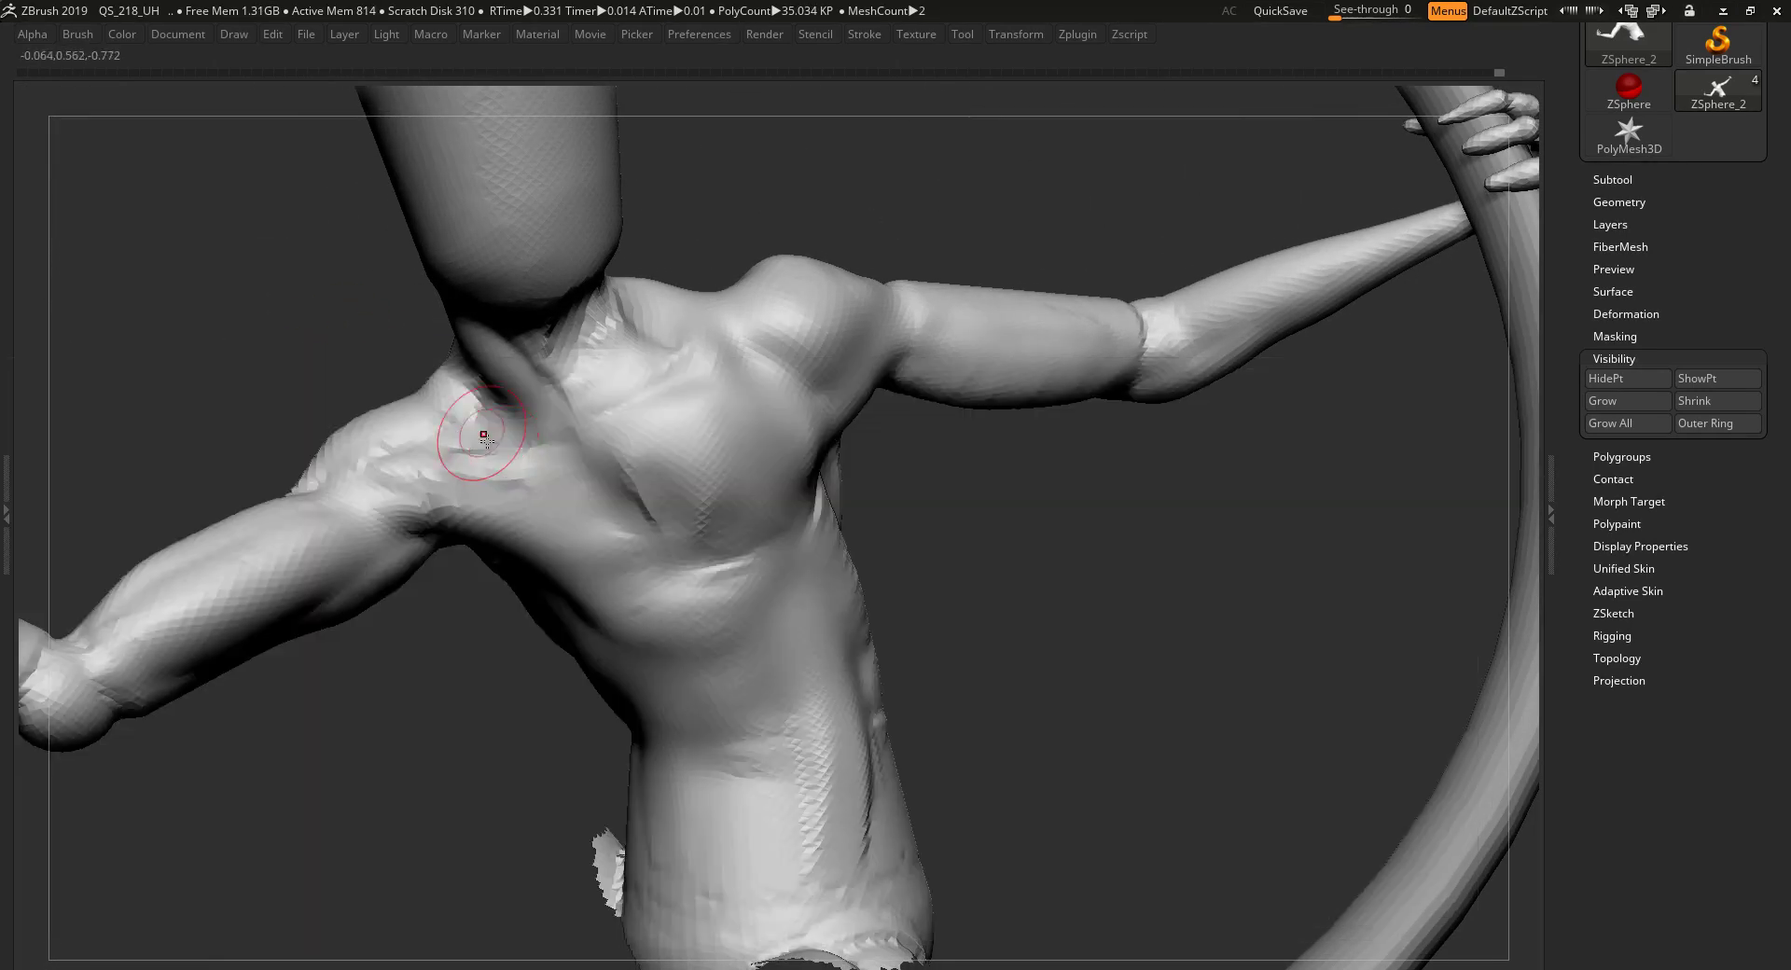
# - Define the chest muscle where it tucks under the raised arm's front shoulder muscle
pyautogui.moveTo(756, 289); pyautogui.dragTo(696, 566)
pyautogui.moveTo(509, 566); pyautogui.dragTo(697, 401)
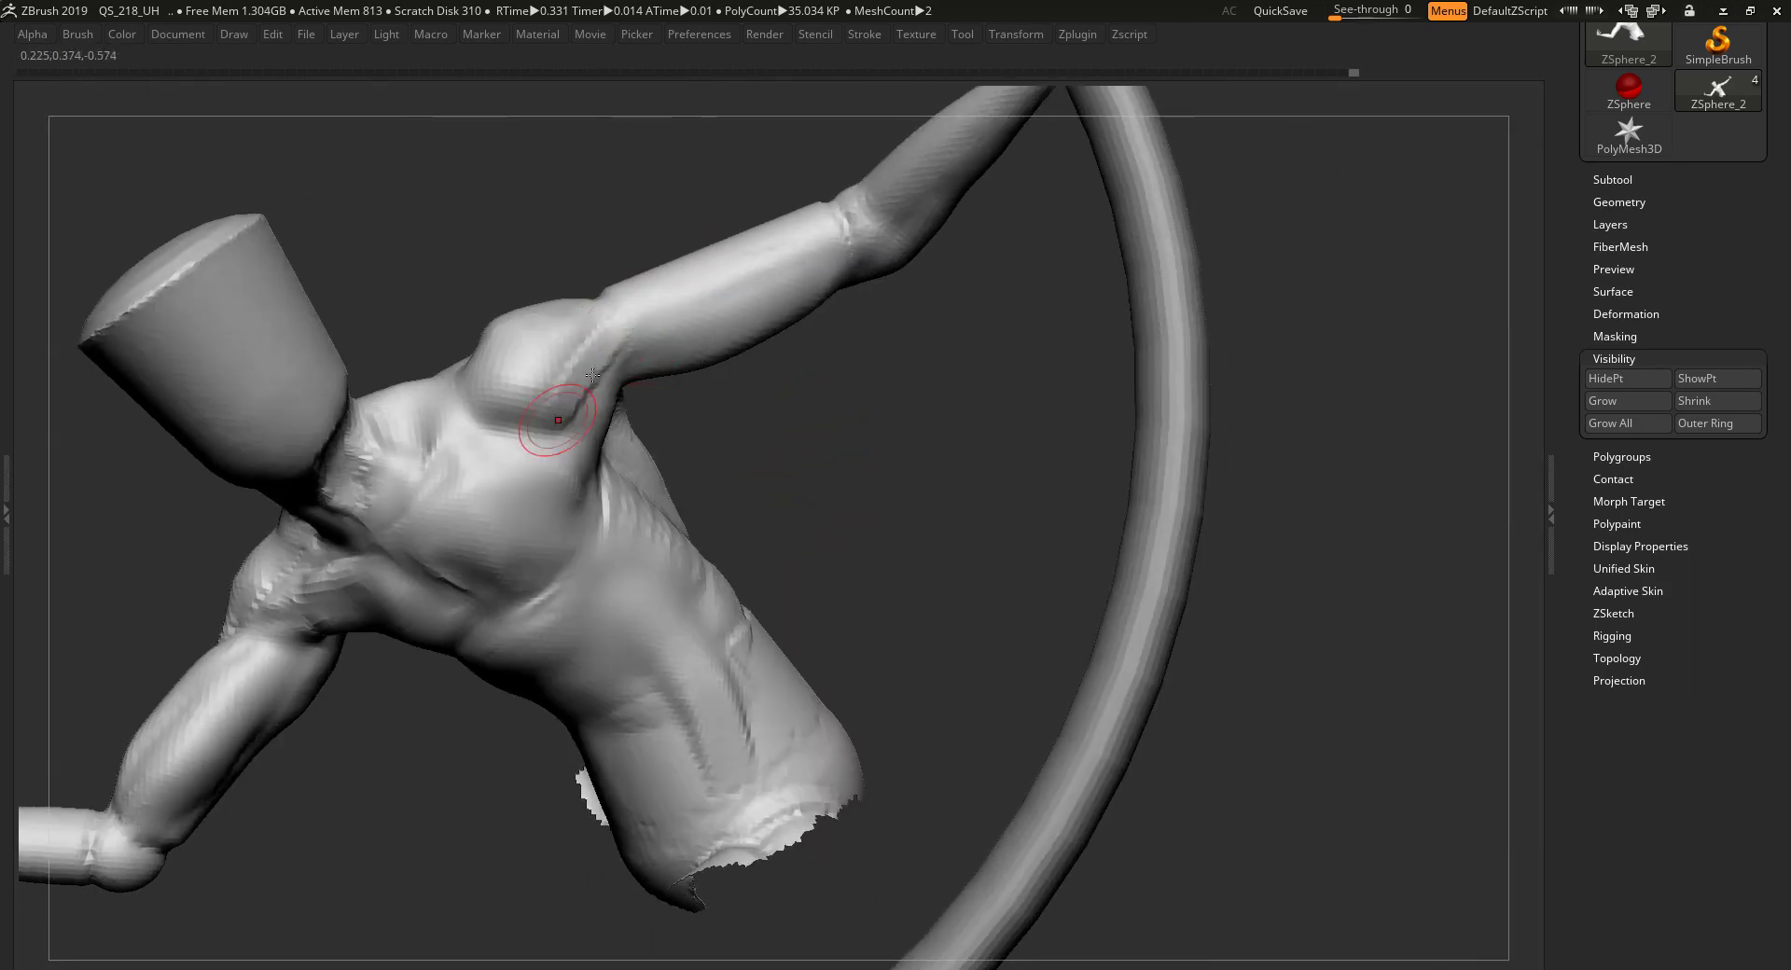
pyautogui.moveTo(598, 332)
pyautogui.mouseDown()
pyautogui.moveTo(563, 440)
pyautogui.moveTo(599, 512)
pyautogui.mouseUp()
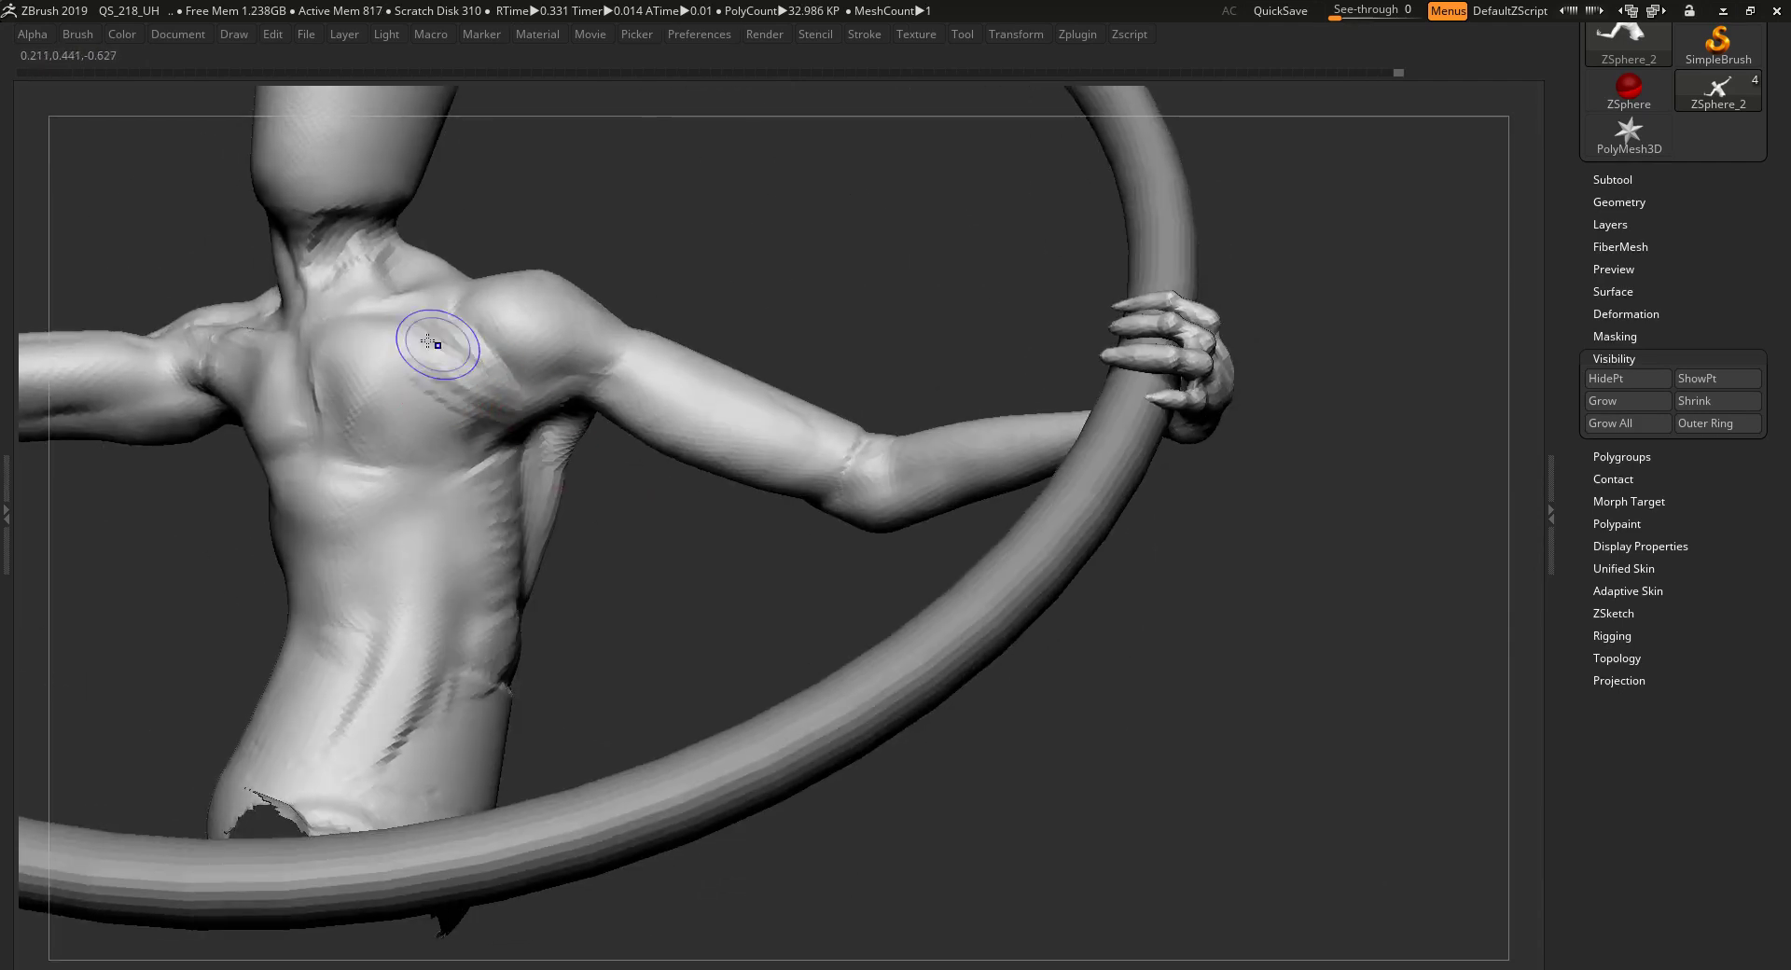
pyautogui.moveTo(432, 343); pyautogui.dragTo(819, 256)
pyautogui.moveTo(418, 411); pyautogui.dragTo(692, 427)
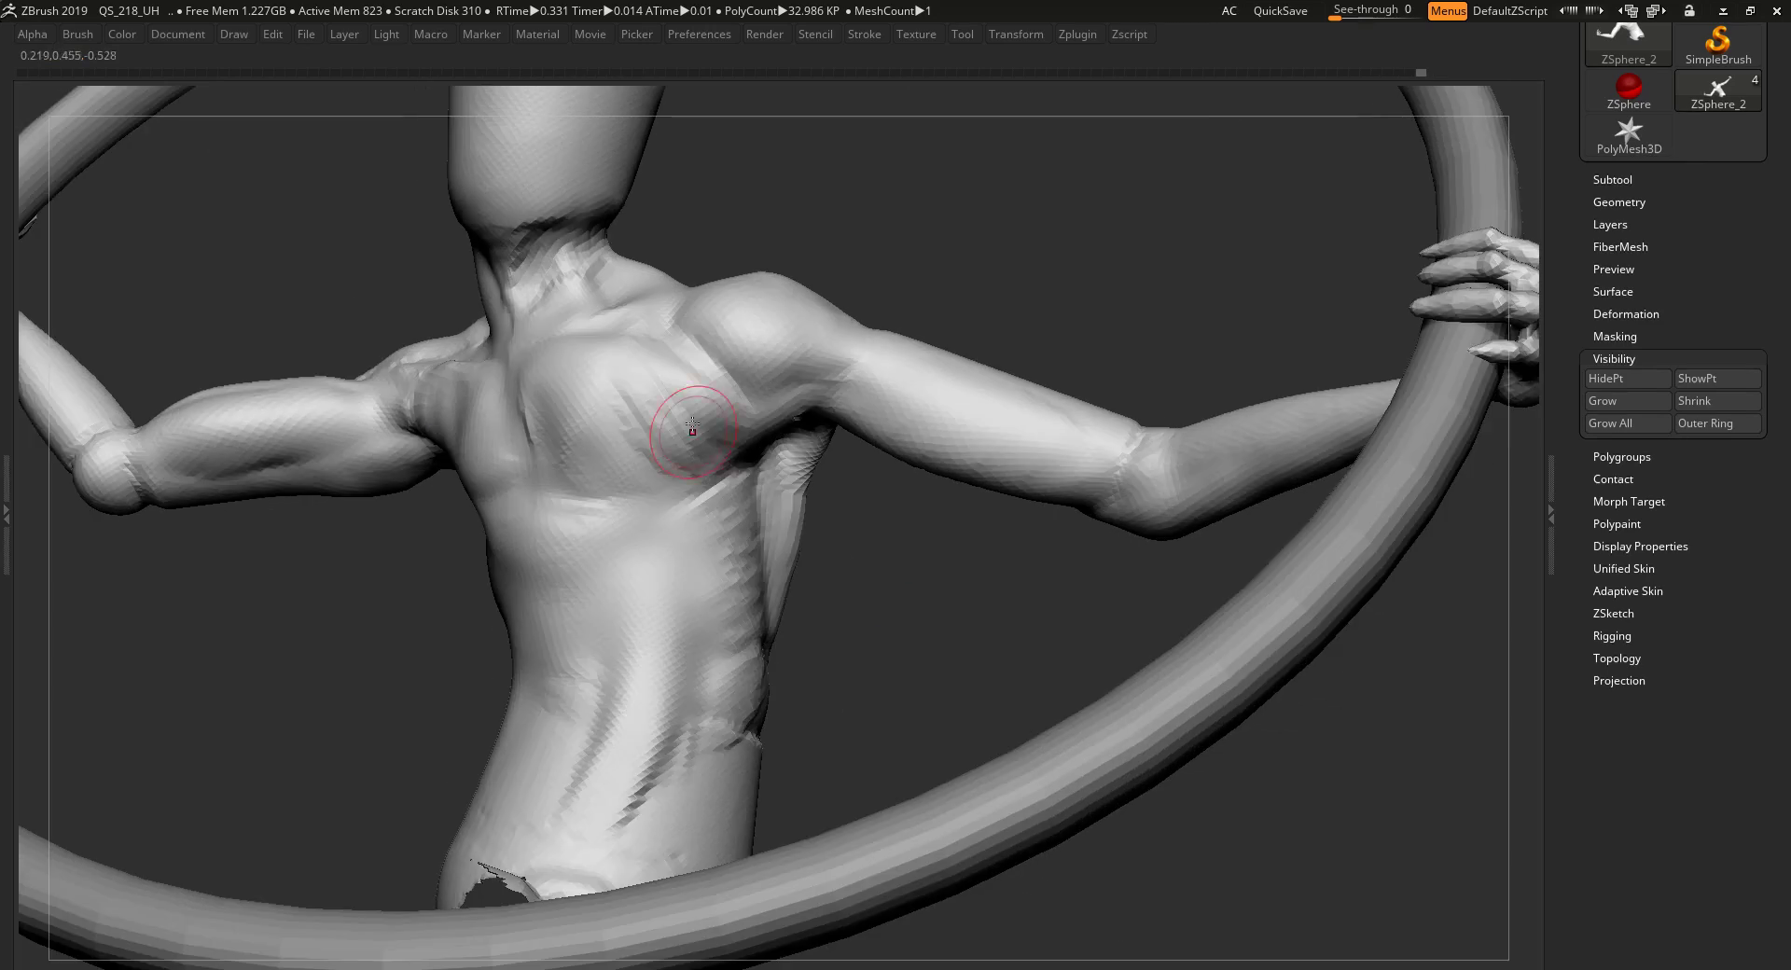
# - Sculpt the underside of the upper arm with long strokes from the armpit to the elbow
pyautogui.moveTo(844, 509); pyautogui.dragTo(863, 322)
pyautogui.moveTo(775, 560)
pyautogui.mouseDown()
pyautogui.moveTo(809, 554)
pyautogui.moveTo(800, 420)
pyautogui.moveTo(705, 299)
pyautogui.moveTo(716, 325)
pyautogui.moveTo(660, 358)
pyautogui.mouseUp()
pyautogui.moveTo(821, 448); pyautogui.dragTo(677, 211)
pyautogui.moveTo(871, 463); pyautogui.dragTo(709, 393)
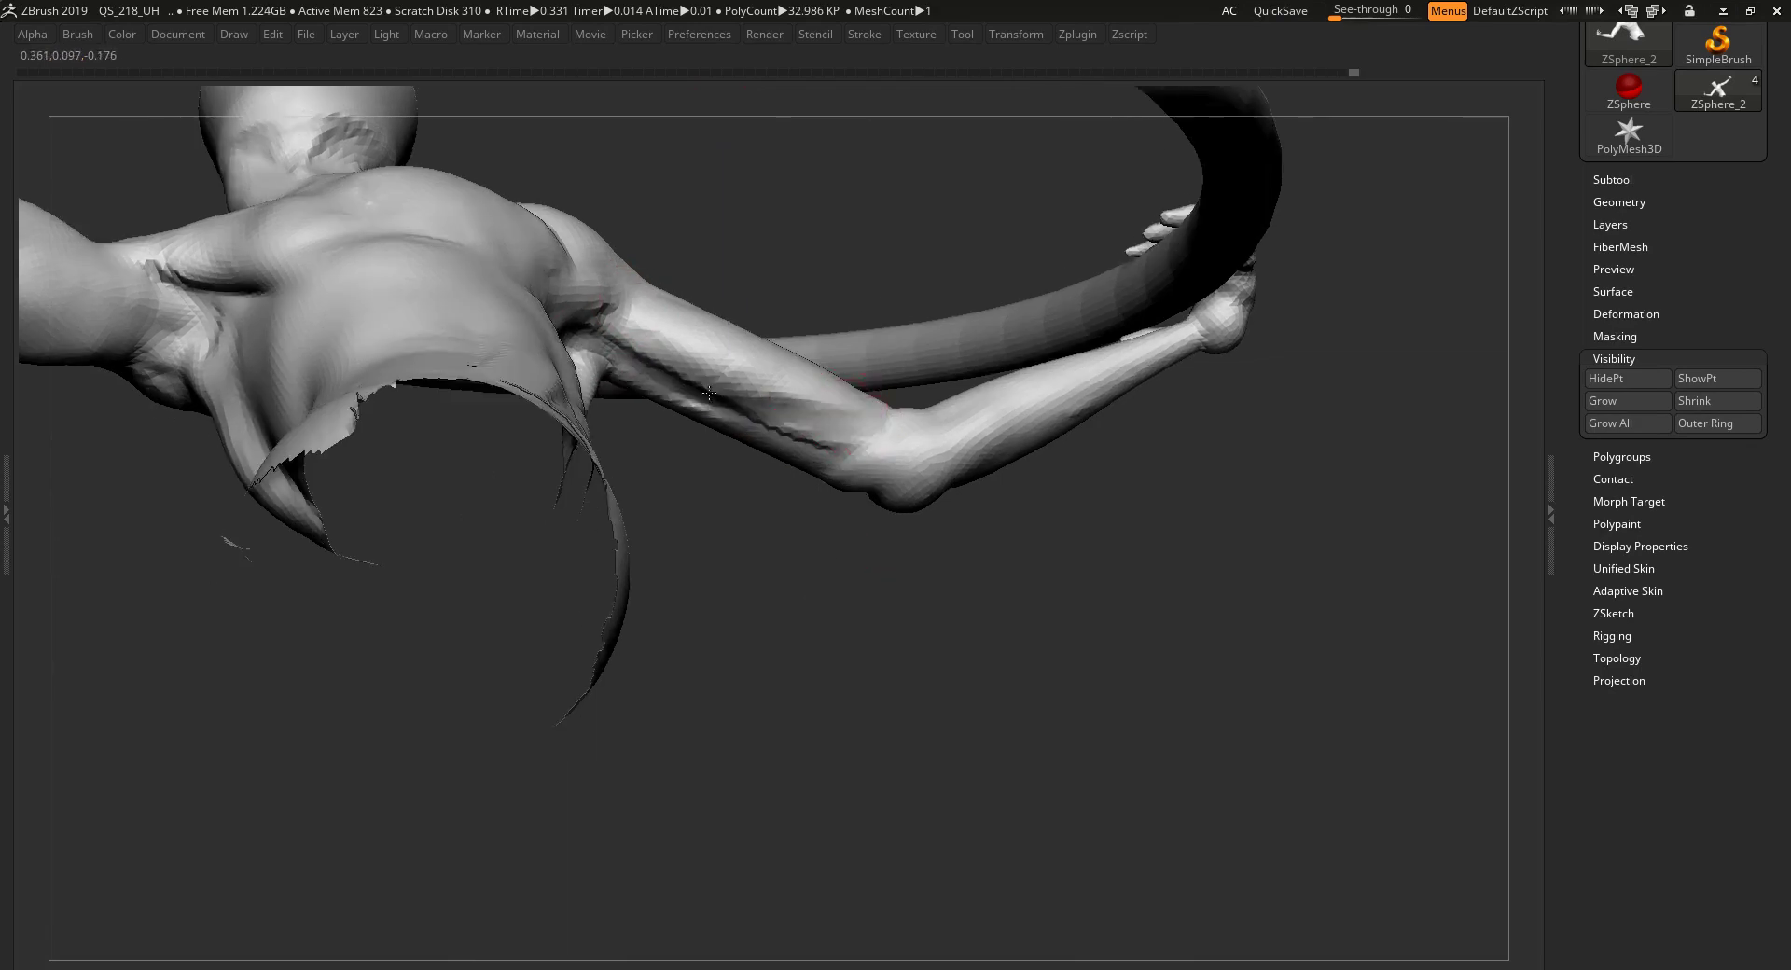
# - Refine the upper chest and sculpt the diagonal neck muscles down to the collarbones and the pit of the neck
pyautogui.moveTo(841, 404); pyautogui.dragTo(506, 427)
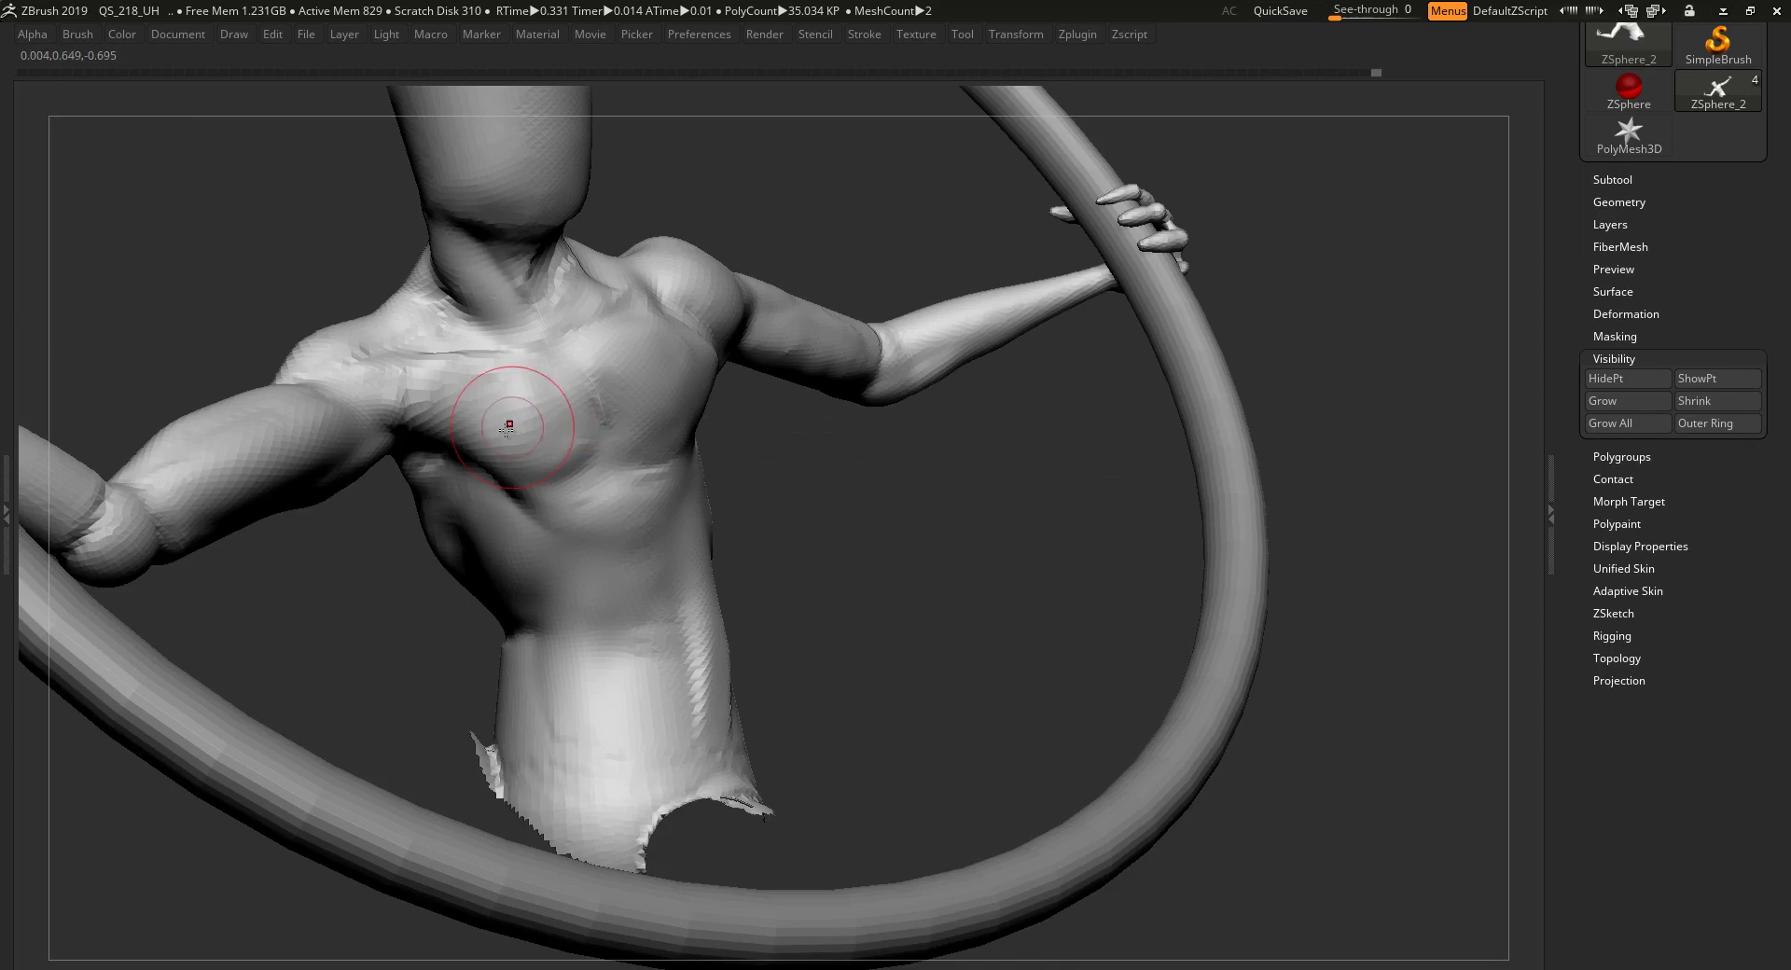
pyautogui.moveTo(779, 537)
pyautogui.mouseDown()
pyautogui.moveTo(680, 299)
pyautogui.moveTo(709, 364)
pyautogui.moveTo(812, 420)
pyautogui.moveTo(932, 432)
pyautogui.moveTo(728, 307)
pyautogui.moveTo(575, 252)
pyautogui.moveTo(447, 308)
pyautogui.moveTo(420, 410)
pyautogui.moveTo(643, 402)
pyautogui.moveTo(597, 354)
pyautogui.mouseUp()
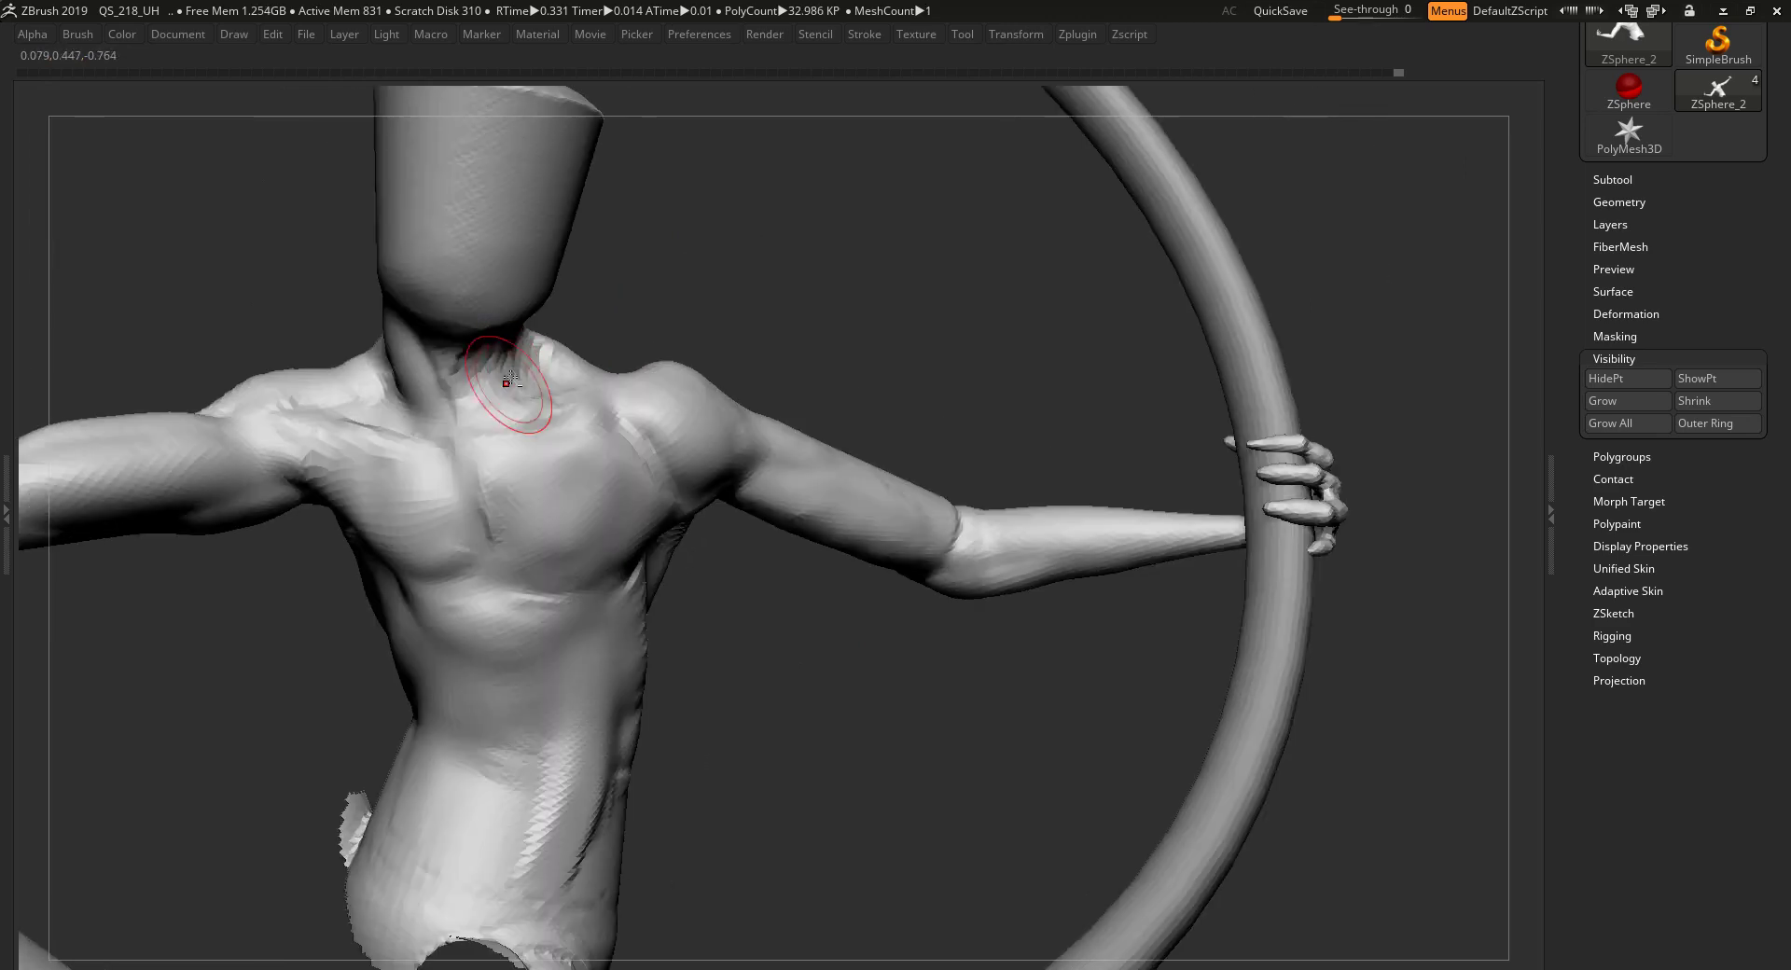
pyautogui.moveTo(668, 289)
pyautogui.mouseDown()
pyautogui.moveTo(579, 280)
pyautogui.moveTo(635, 299)
pyautogui.moveTo(728, 280)
pyautogui.mouseUp()
pyautogui.moveTo(494, 340); pyautogui.dragTo(526, 319)
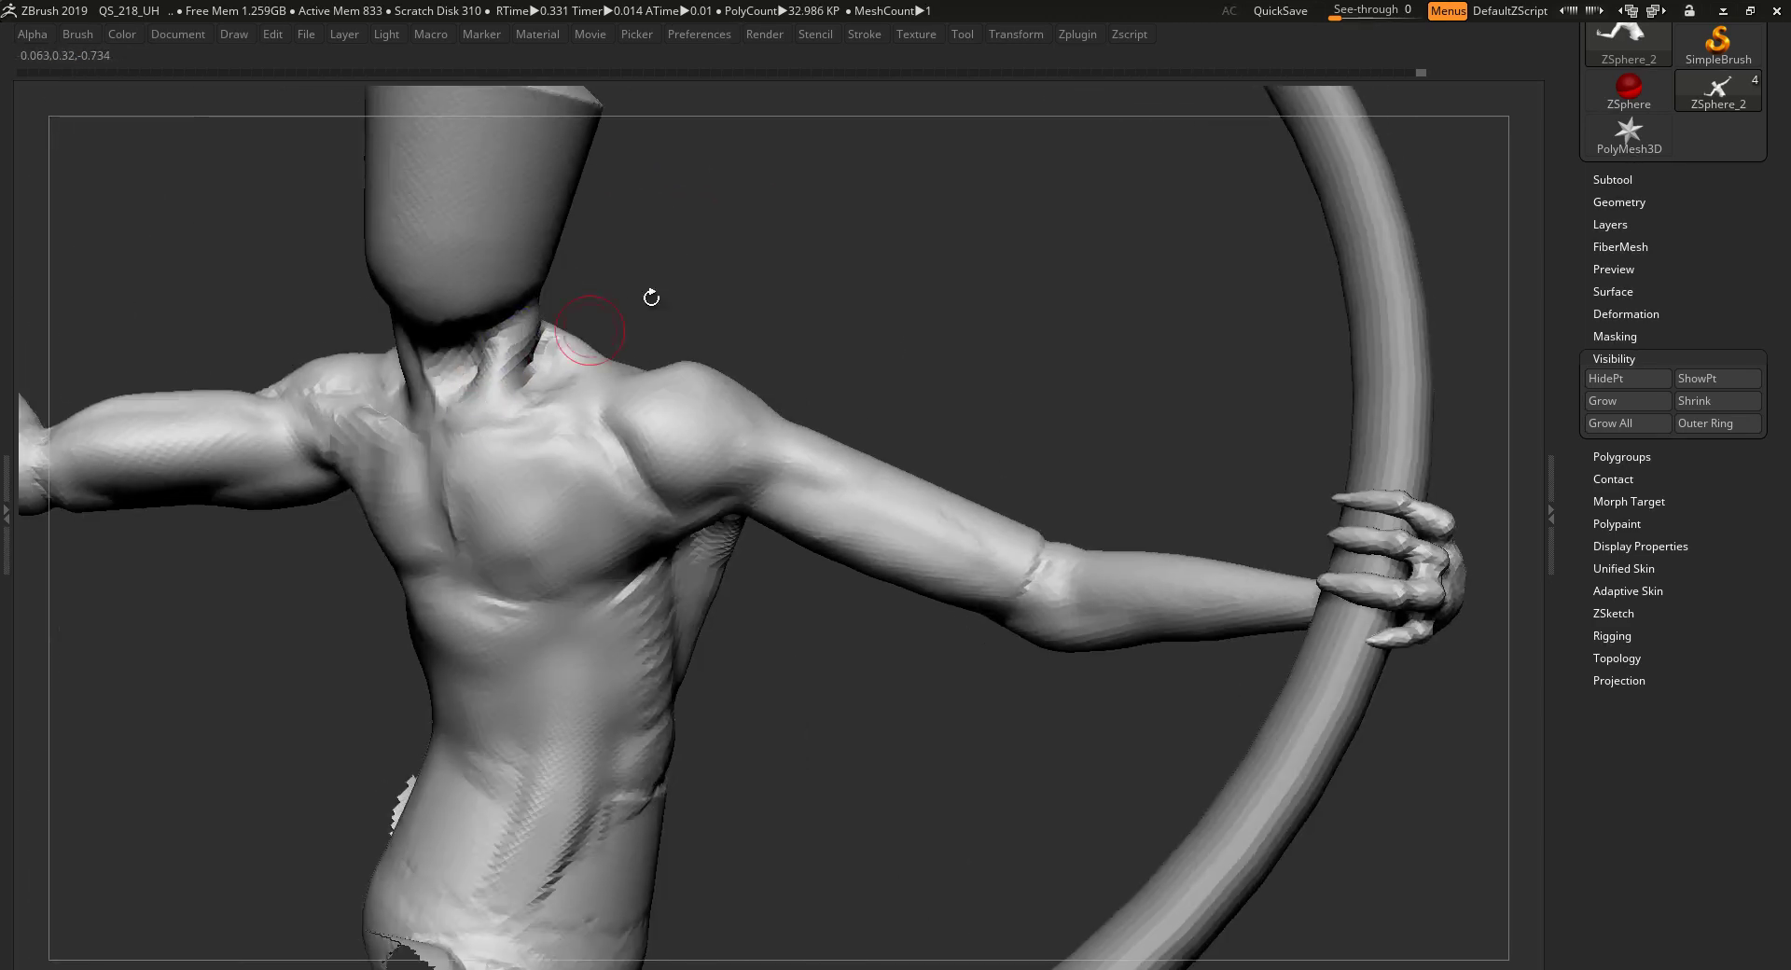
pyautogui.moveTo(711, 264); pyautogui.dragTo(559, 292)
pyautogui.moveTo(507, 409)
pyautogui.mouseDown()
pyautogui.moveTo(547, 396)
pyautogui.moveTo(509, 402)
pyautogui.mouseUp()
pyautogui.moveTo(612, 428); pyautogui.dragTo(557, 380)
pyautogui.moveTo(597, 466); pyautogui.dragTo(399, 423)
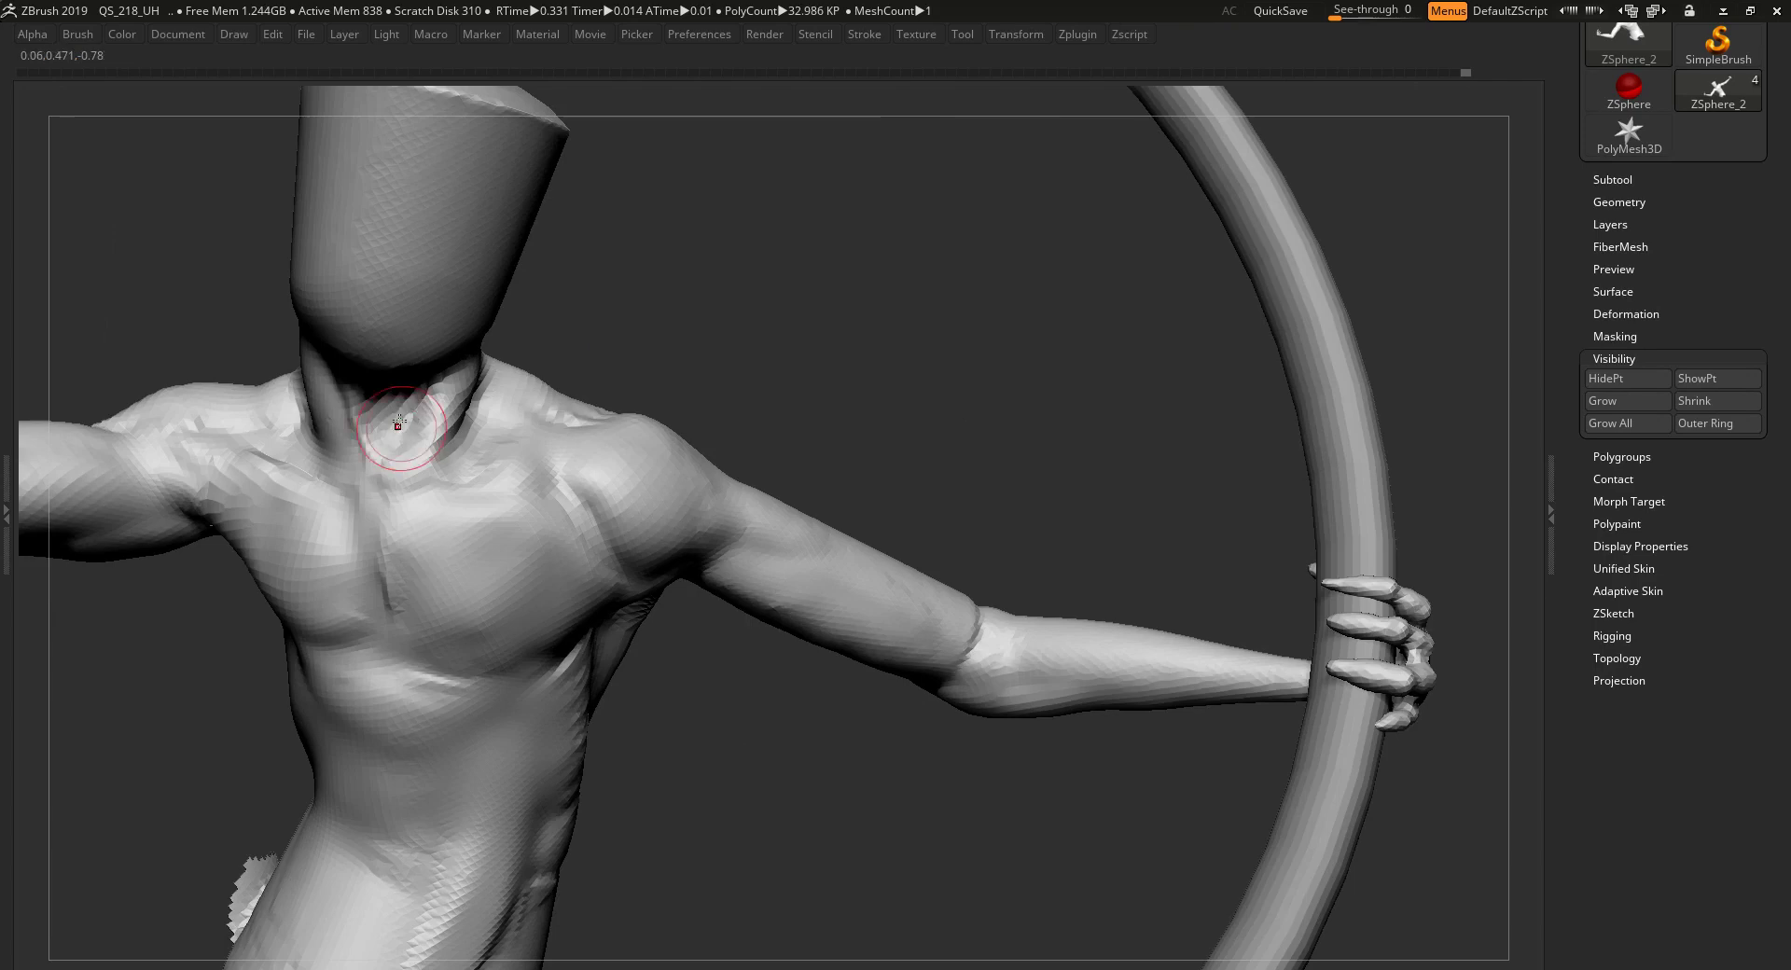
pyautogui.moveTo(518, 413); pyautogui.dragTo(520, 358)
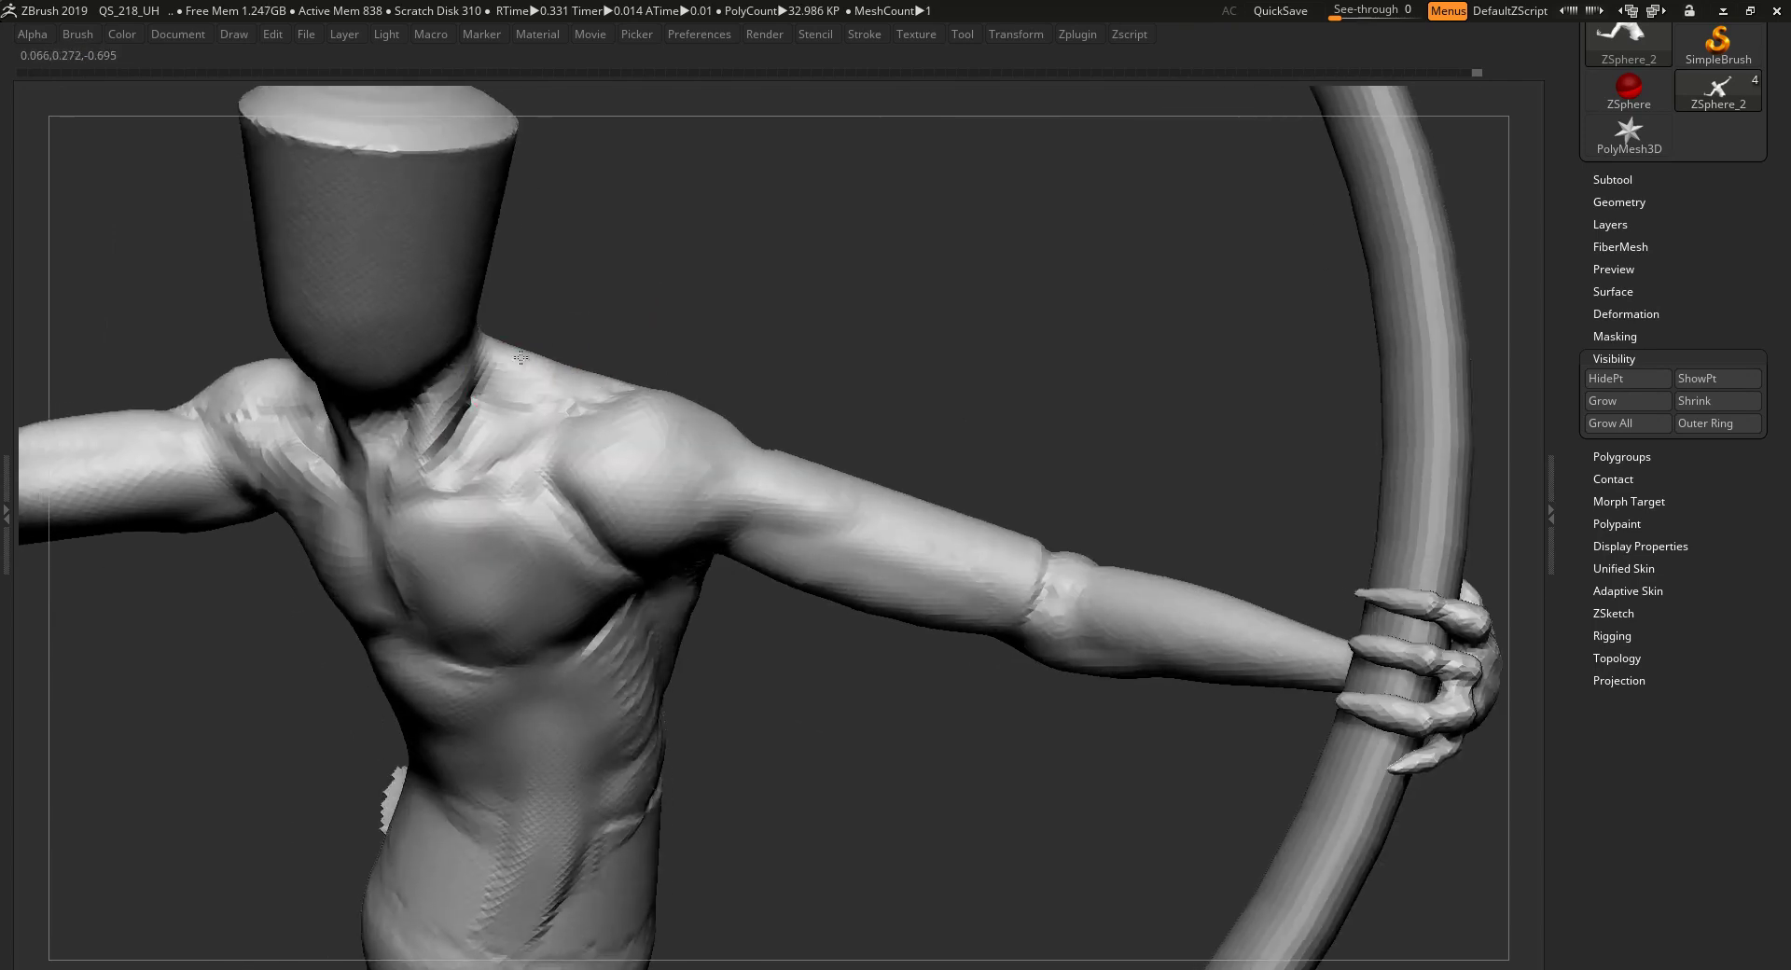
# - Sculpt the back of the upper arm, shaping the triceps and separating it from the rear shoulder muscle
pyautogui.moveTo(554, 388); pyautogui.dragTo(811, 320, button='right')
pyautogui.moveTo(739, 539); pyautogui.dragTo(730, 672)
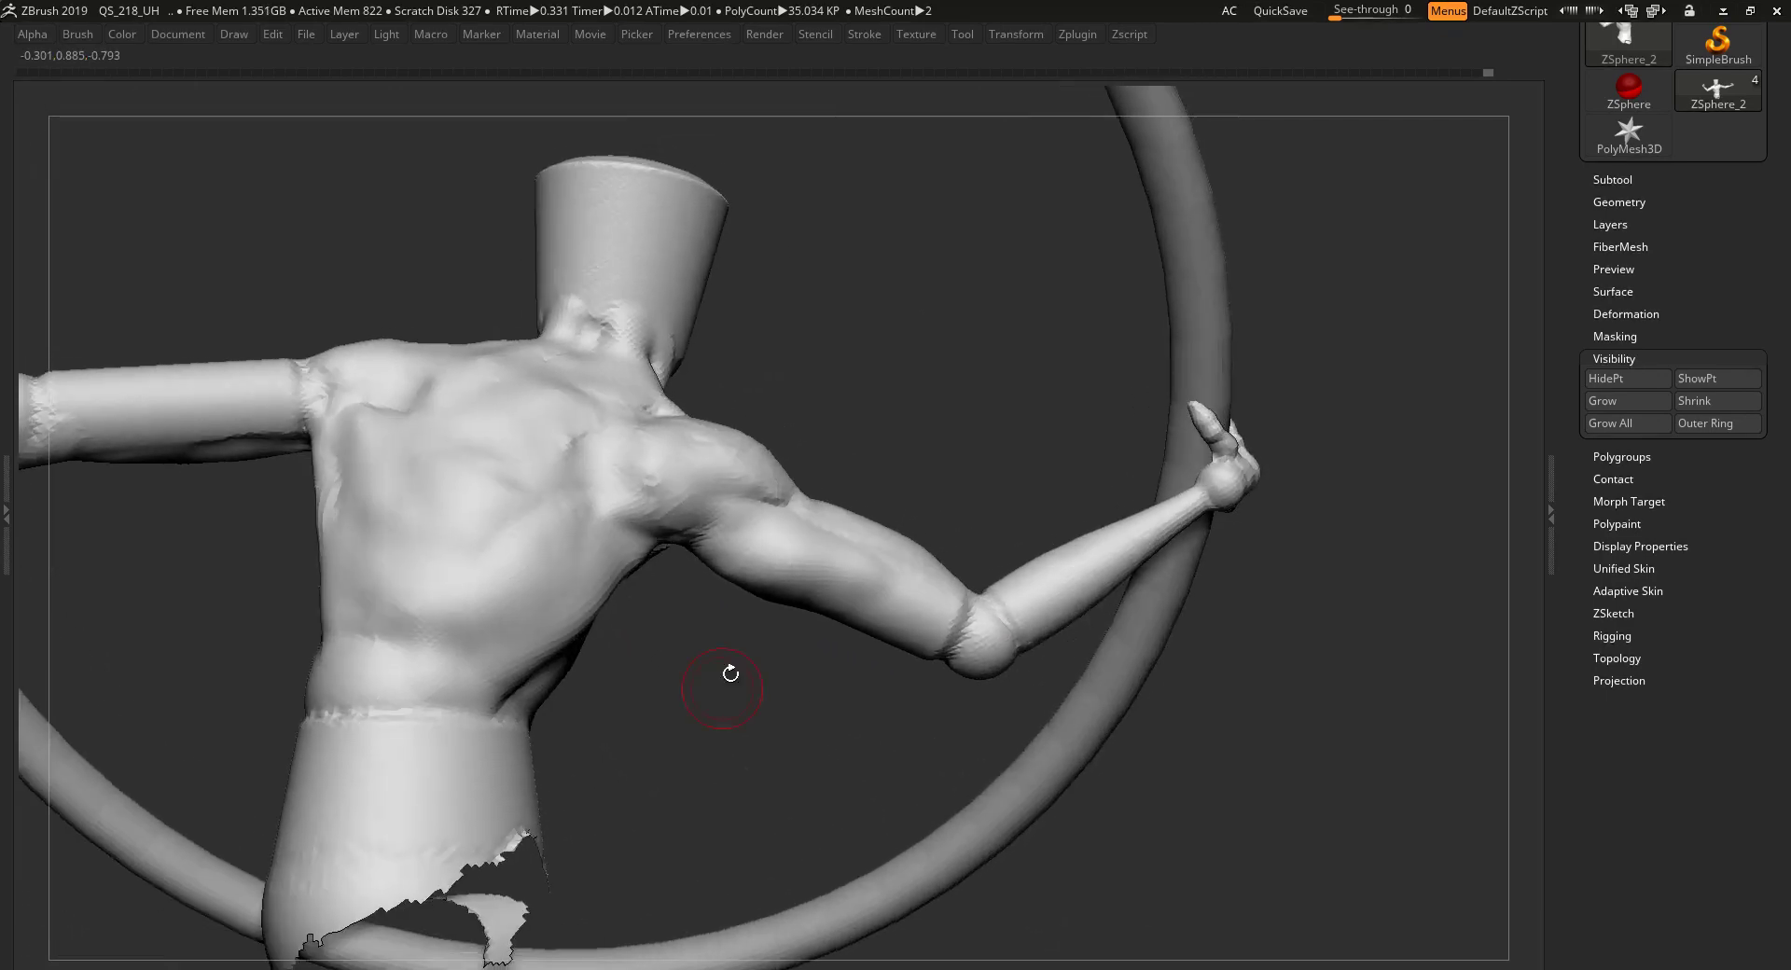
pyautogui.moveTo(754, 503)
pyautogui.mouseDown()
pyautogui.moveTo(821, 466)
pyautogui.moveTo(687, 482)
pyautogui.moveTo(912, 431)
pyautogui.moveTo(868, 399)
pyautogui.moveTo(702, 508)
pyautogui.mouseUp()
pyautogui.moveTo(747, 573); pyautogui.dragTo(752, 591)
pyautogui.moveTo(951, 578)
pyautogui.mouseDown()
pyautogui.moveTo(1119, 485)
pyautogui.moveTo(961, 559)
pyautogui.mouseUp()
pyautogui.moveTo(740, 568); pyautogui.dragTo(779, 620)
pyautogui.moveTo(980, 522)
pyautogui.mouseDown()
pyautogui.moveTo(1073, 560)
pyautogui.moveTo(1050, 502)
pyautogui.moveTo(989, 541)
pyautogui.mouseUp()
pyautogui.moveTo(737, 560); pyautogui.dragTo(756, 591)
pyautogui.moveTo(952, 541)
pyautogui.mouseDown()
pyautogui.moveTo(1035, 504)
pyautogui.moveTo(876, 411)
pyautogui.moveTo(942, 559)
pyautogui.mouseUp()
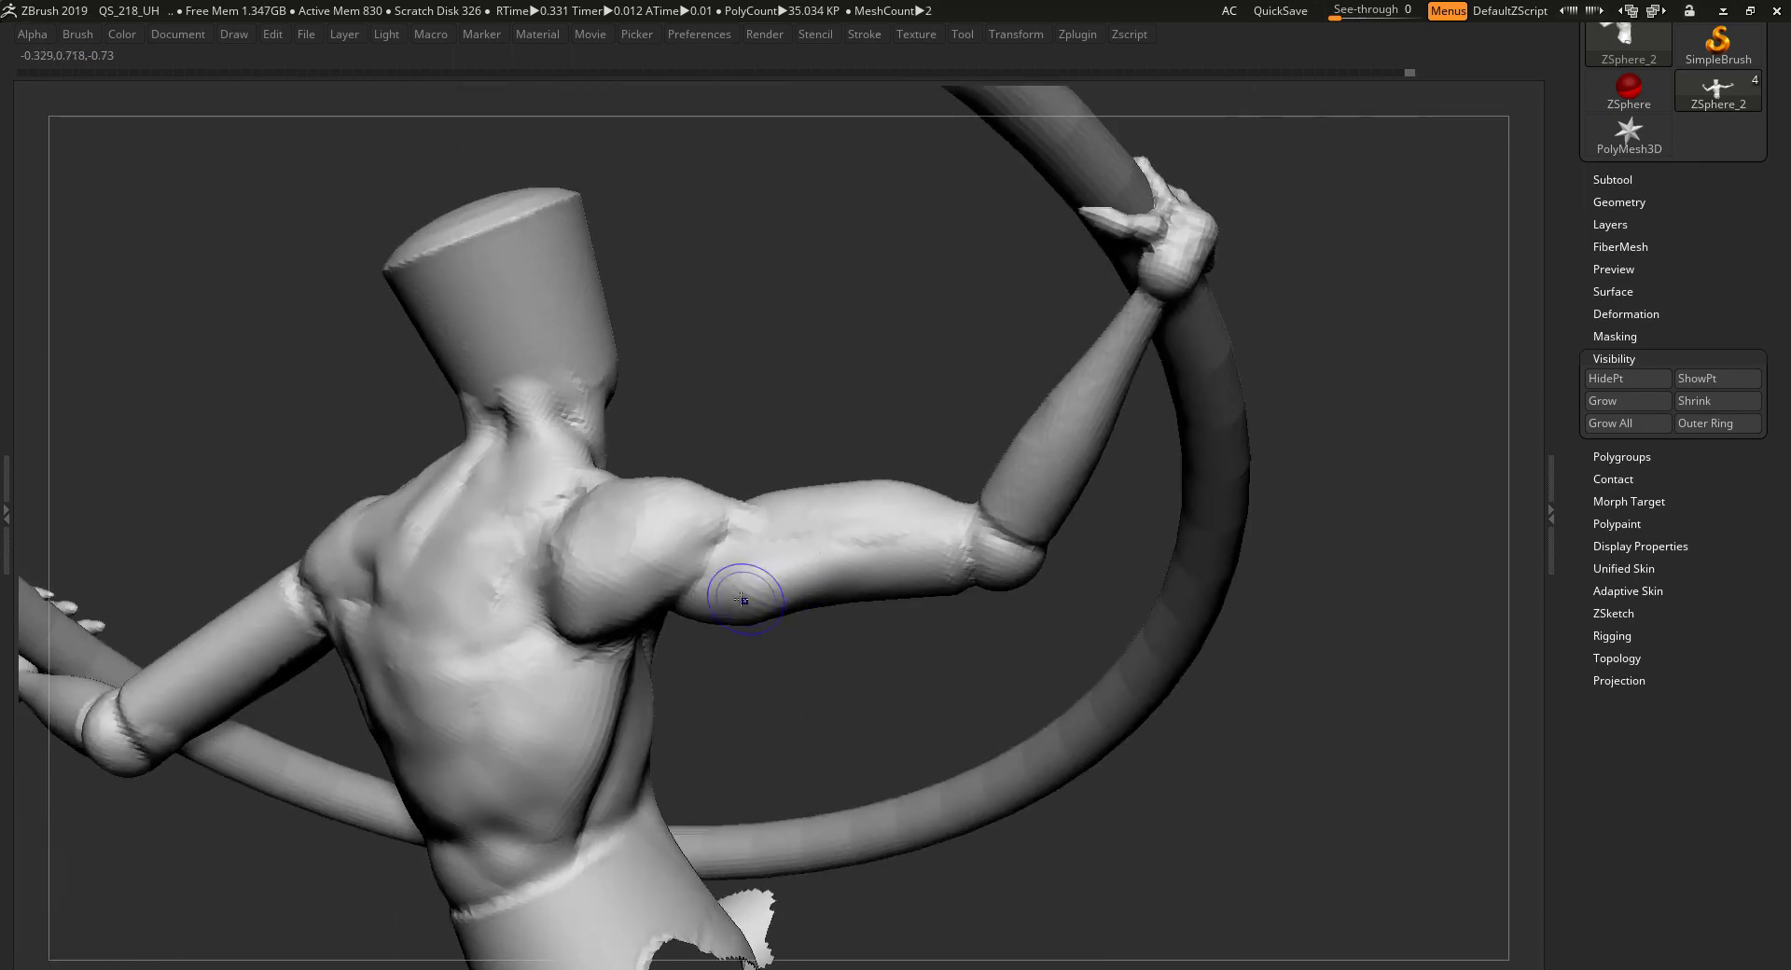
# - Smooth the back of the upper arm and build up the adjoining shoulder blade and its inner edge
pyautogui.moveTo(744, 598); pyautogui.dragTo(896, 533)
pyautogui.moveTo(800, 455); pyautogui.dragTo(916, 565)
pyautogui.moveTo(860, 644); pyautogui.dragTo(1008, 622)
pyautogui.moveTo(831, 380); pyautogui.dragTo(836, 559)
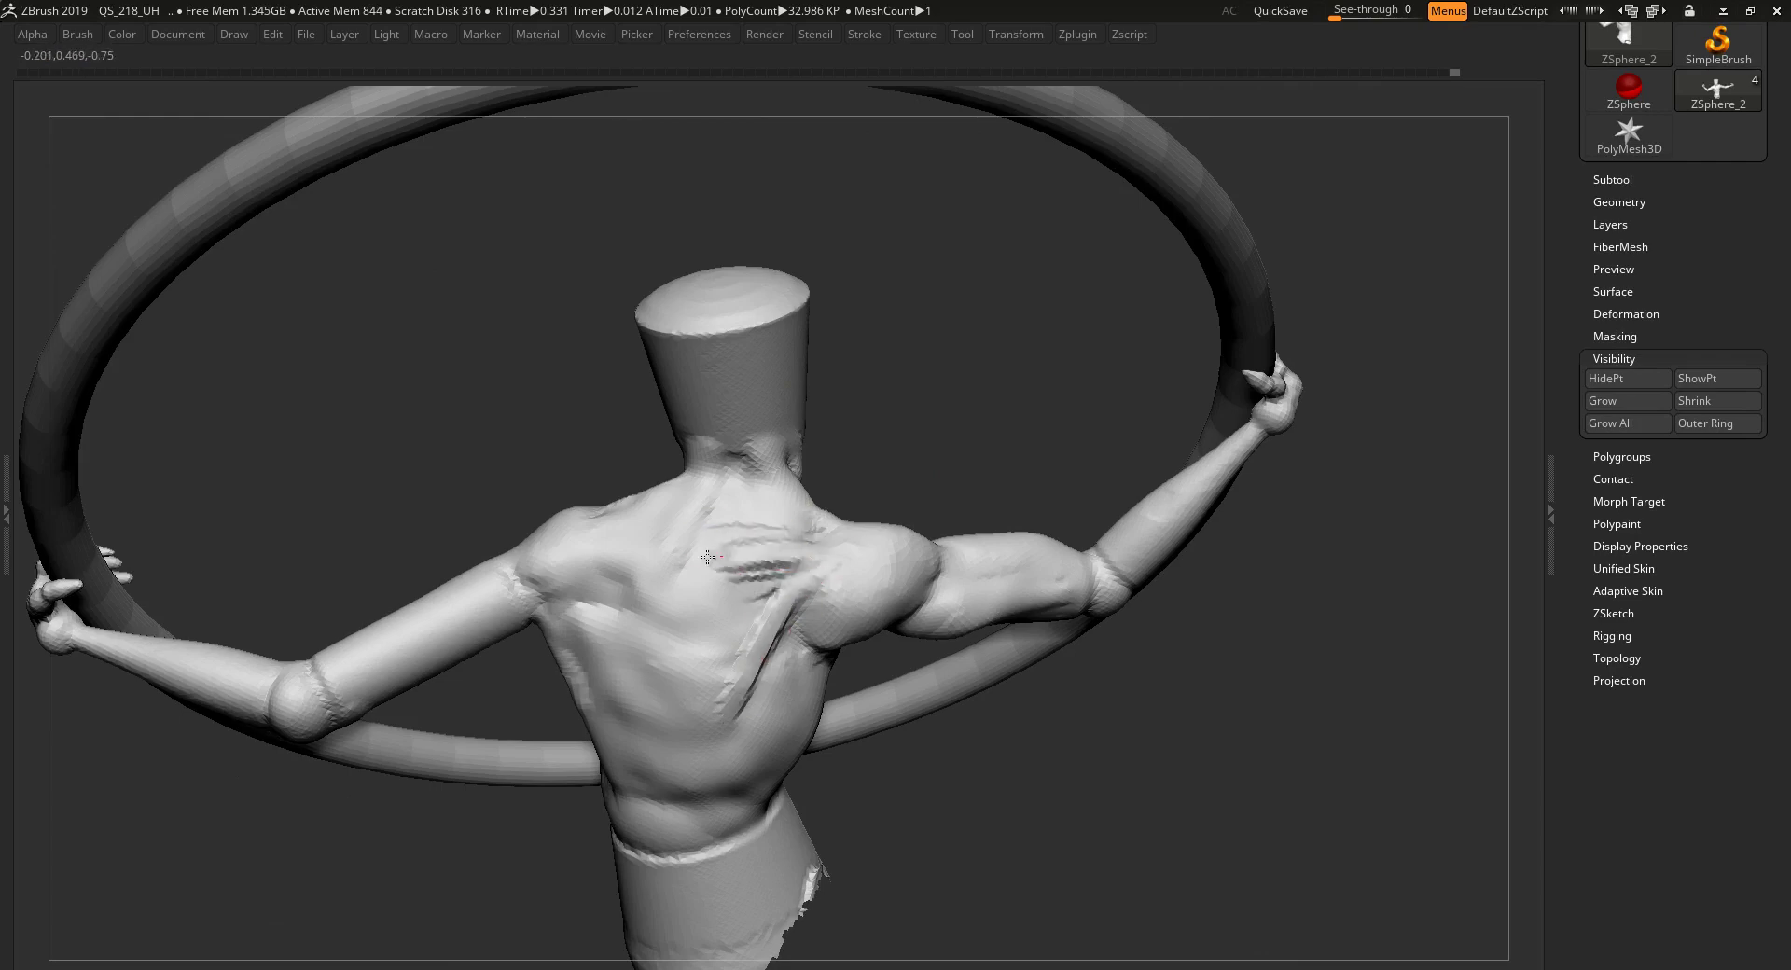
pyautogui.moveTo(945, 804); pyautogui.dragTo(705, 710)
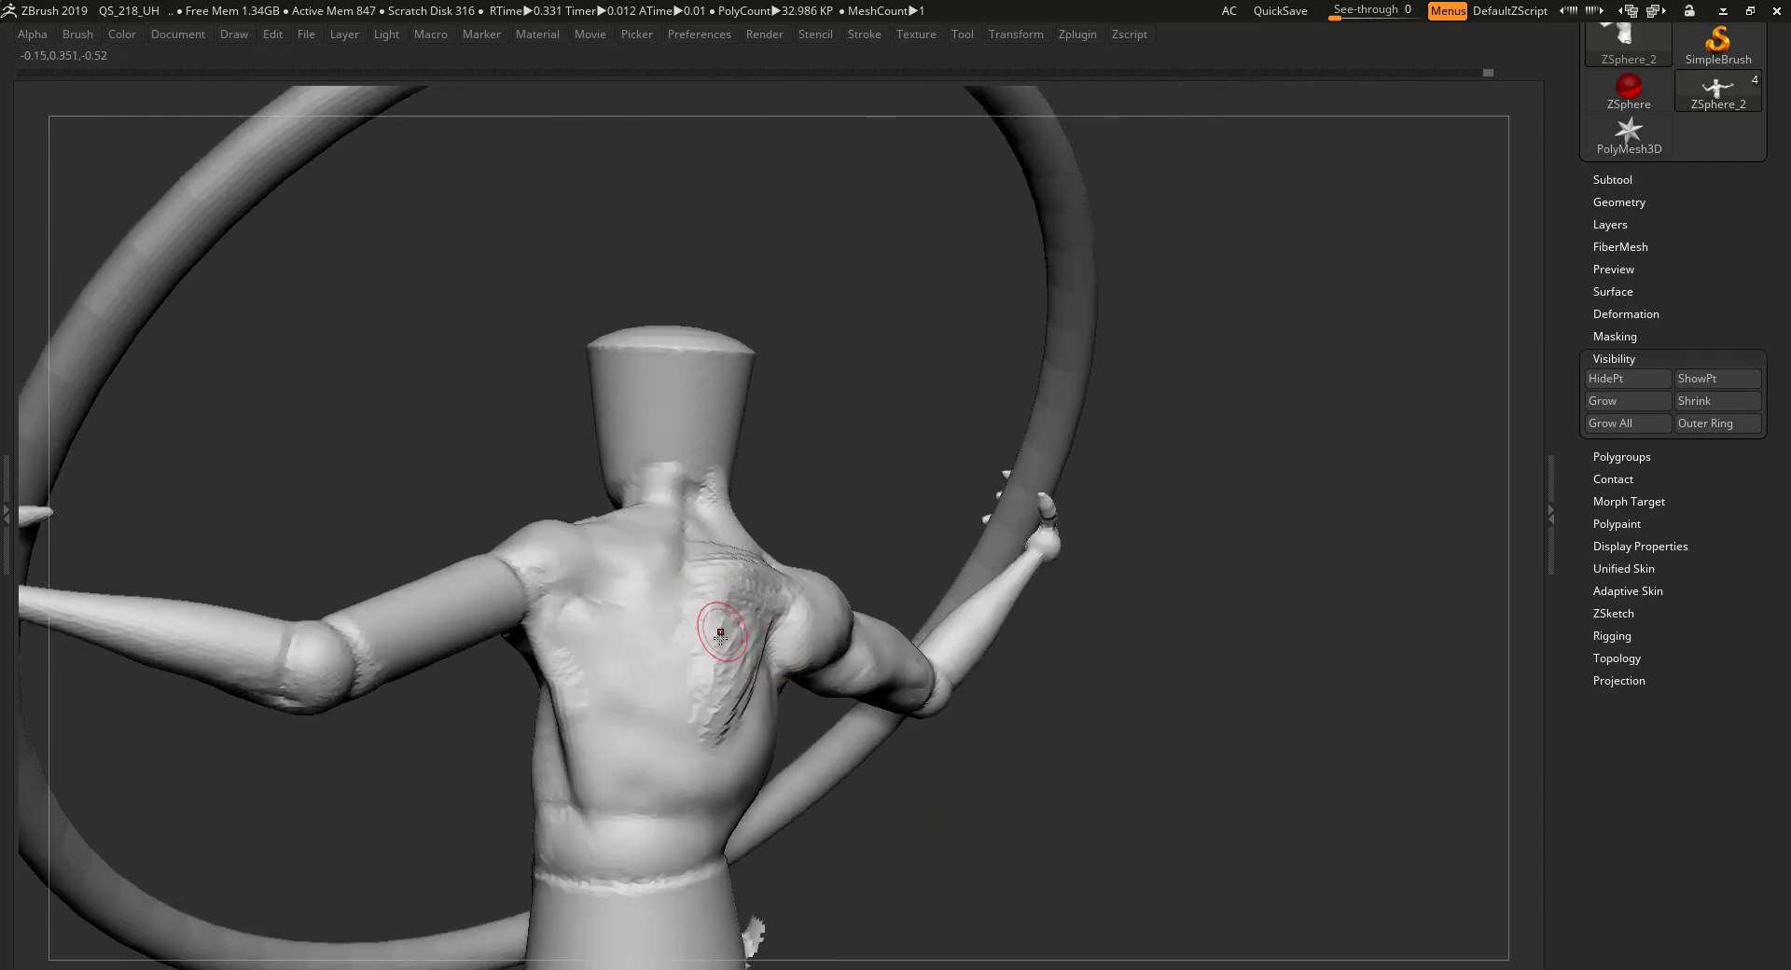
pyautogui.moveTo(720, 636); pyautogui.dragTo(828, 562)
pyautogui.moveTo(781, 625)
pyautogui.mouseDown()
pyautogui.moveTo(739, 632)
pyautogui.moveTo(731, 675)
pyautogui.mouseUp()
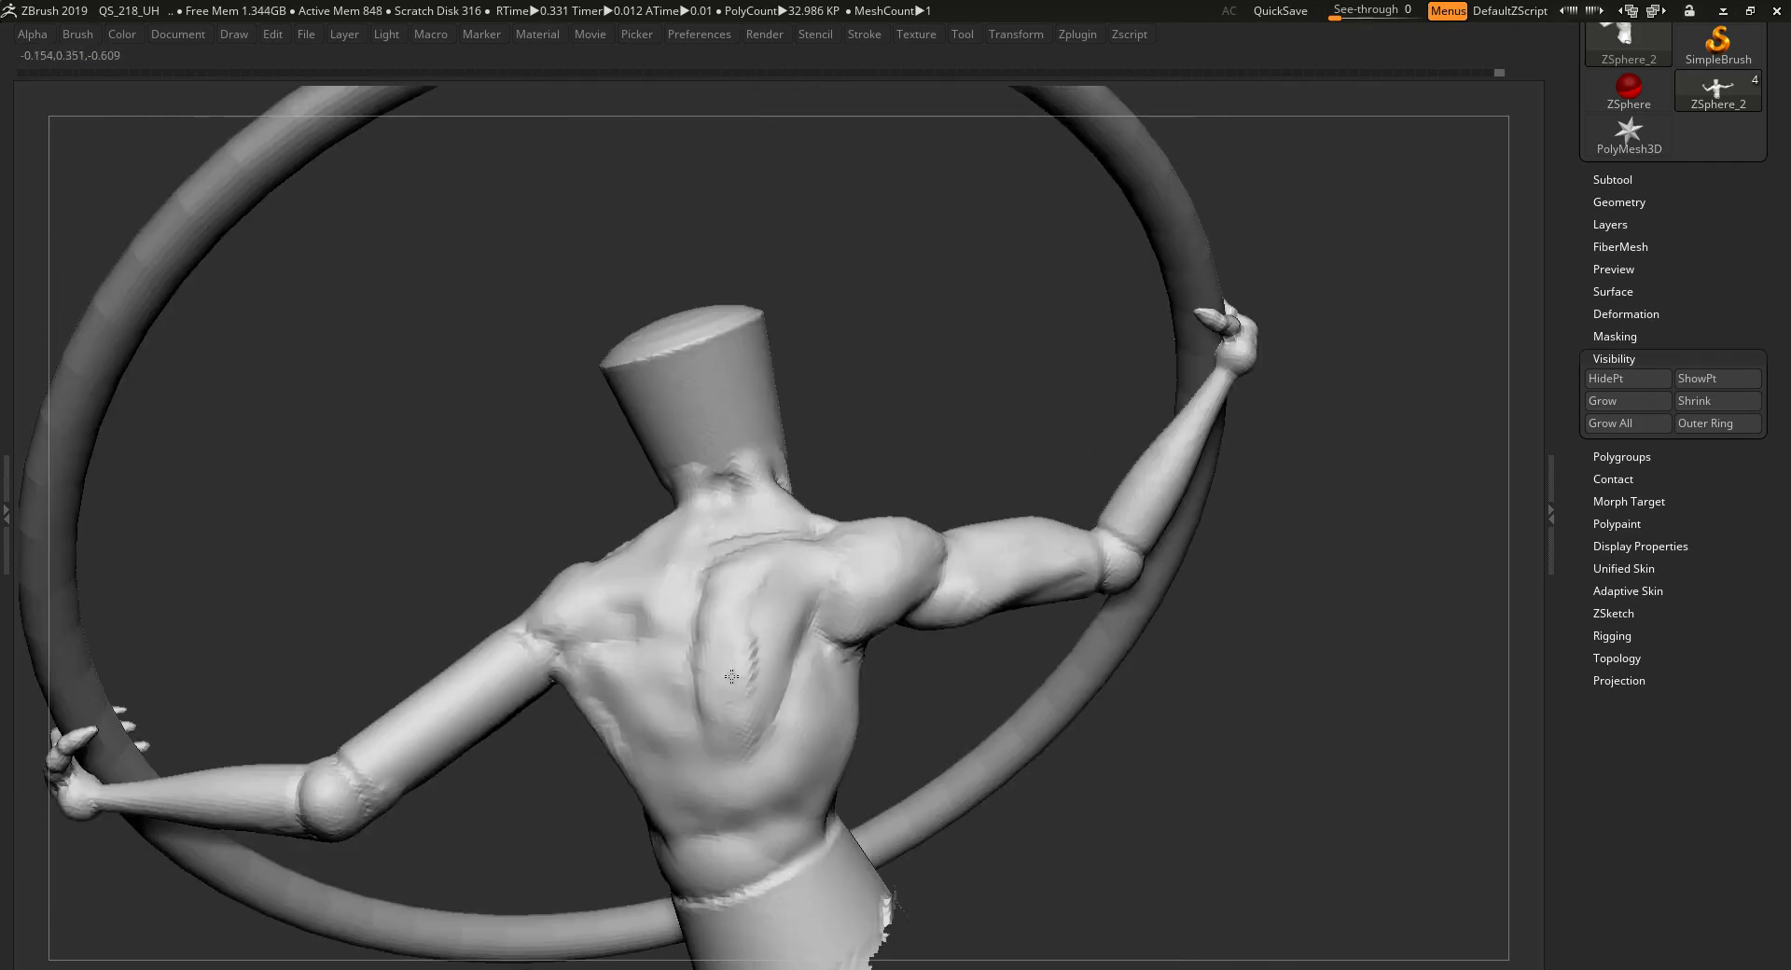
# - Sculpt the opposite shoulder blade with diagonal strokes and smooth the upper back beside the spine
pyautogui.moveTo(935, 790)
pyautogui.mouseDown()
pyautogui.moveTo(476, 515)
pyautogui.moveTo(529, 601)
pyautogui.mouseUp()
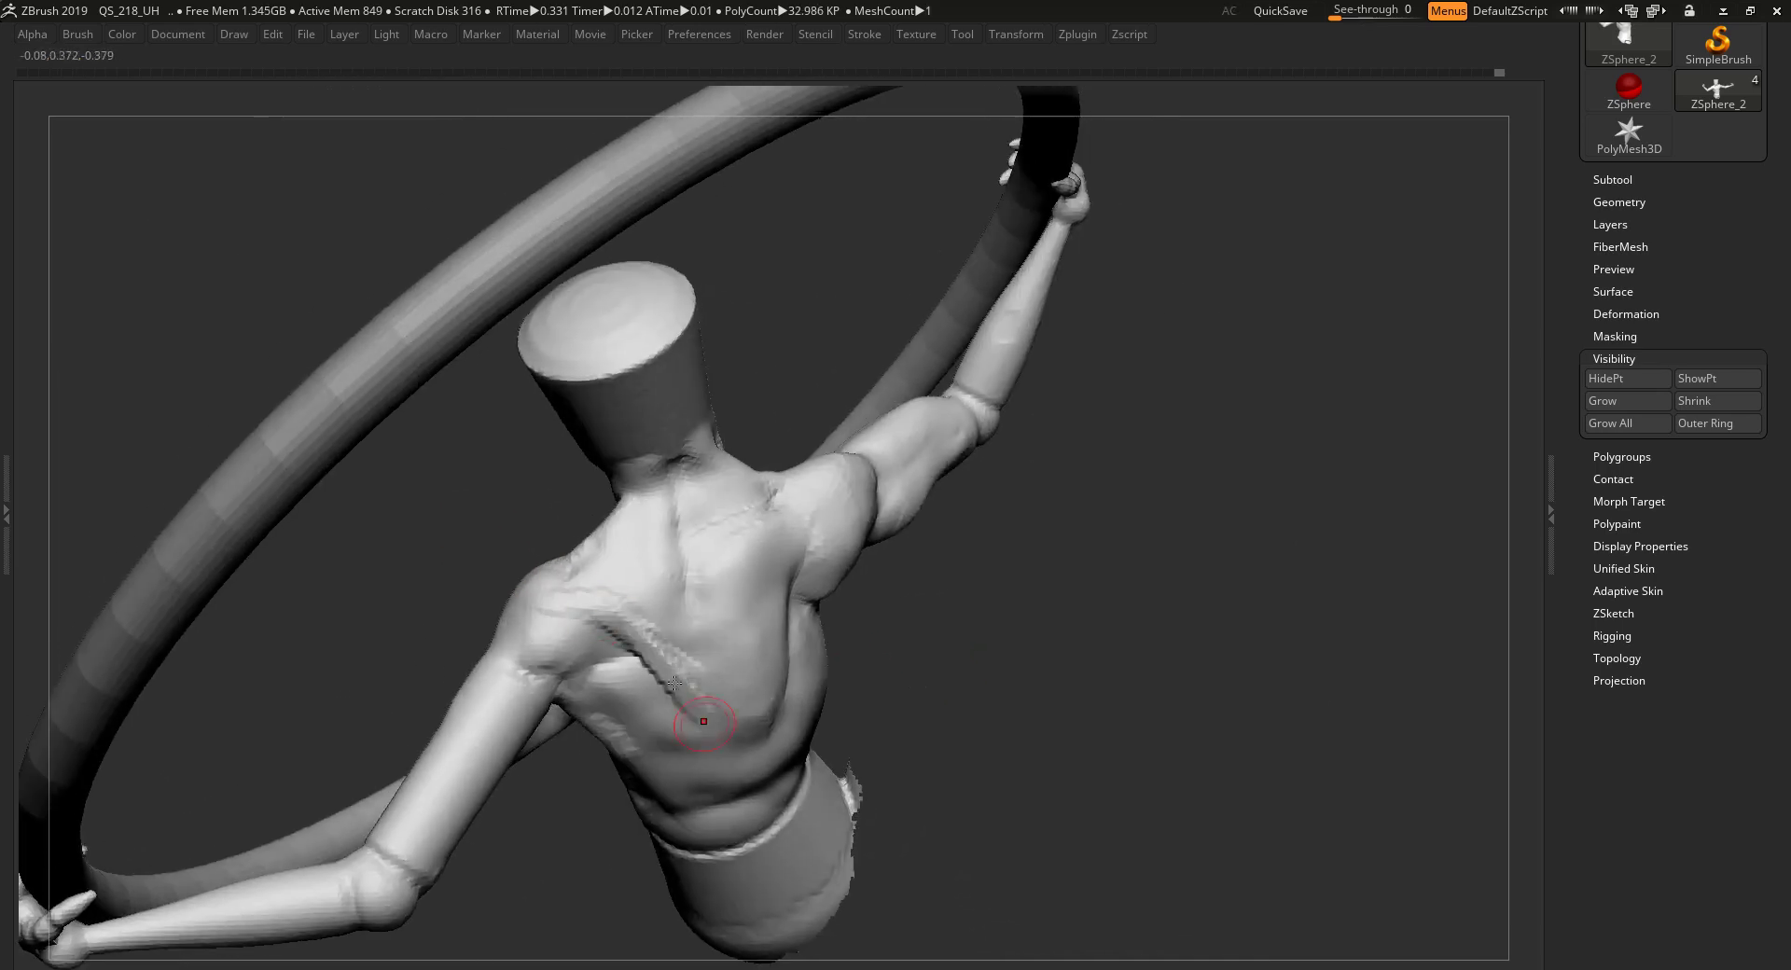
pyautogui.moveTo(674, 665); pyautogui.dragTo(680, 587)
pyautogui.moveTo(569, 563)
pyautogui.mouseDown()
pyautogui.moveTo(626, 563)
pyautogui.moveTo(689, 623)
pyautogui.mouseUp()
pyautogui.moveTo(970, 653)
pyautogui.mouseDown()
pyautogui.moveTo(911, 592)
pyautogui.moveTo(737, 578)
pyautogui.mouseUp()
pyautogui.moveTo(700, 468); pyautogui.dragTo(702, 549)
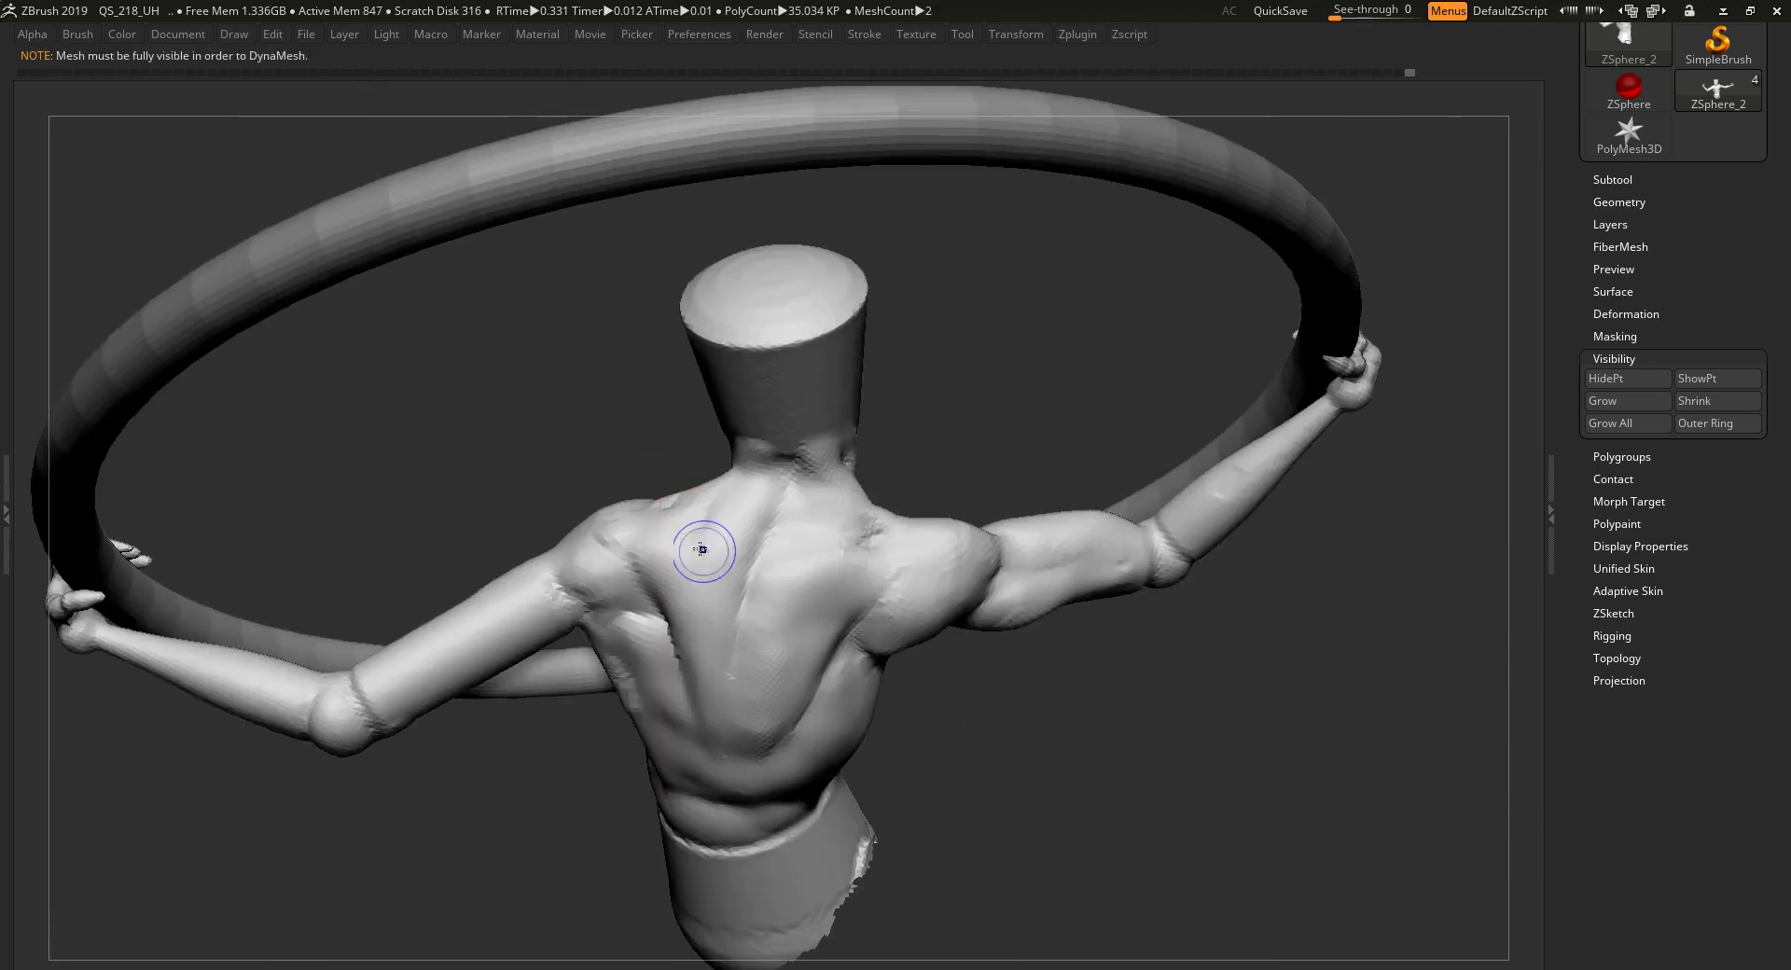
# - Reveal the complete figure mesh, then limit it to the torso, arms and hips with double-sided display
pyautogui.moveTo(926, 454); pyautogui.dragTo(668, 455)
pyautogui.moveTo(867, 503); pyautogui.dragTo(1205, 653)
pyautogui.moveTo(1147, 596); pyautogui.dragTo(367, 89)
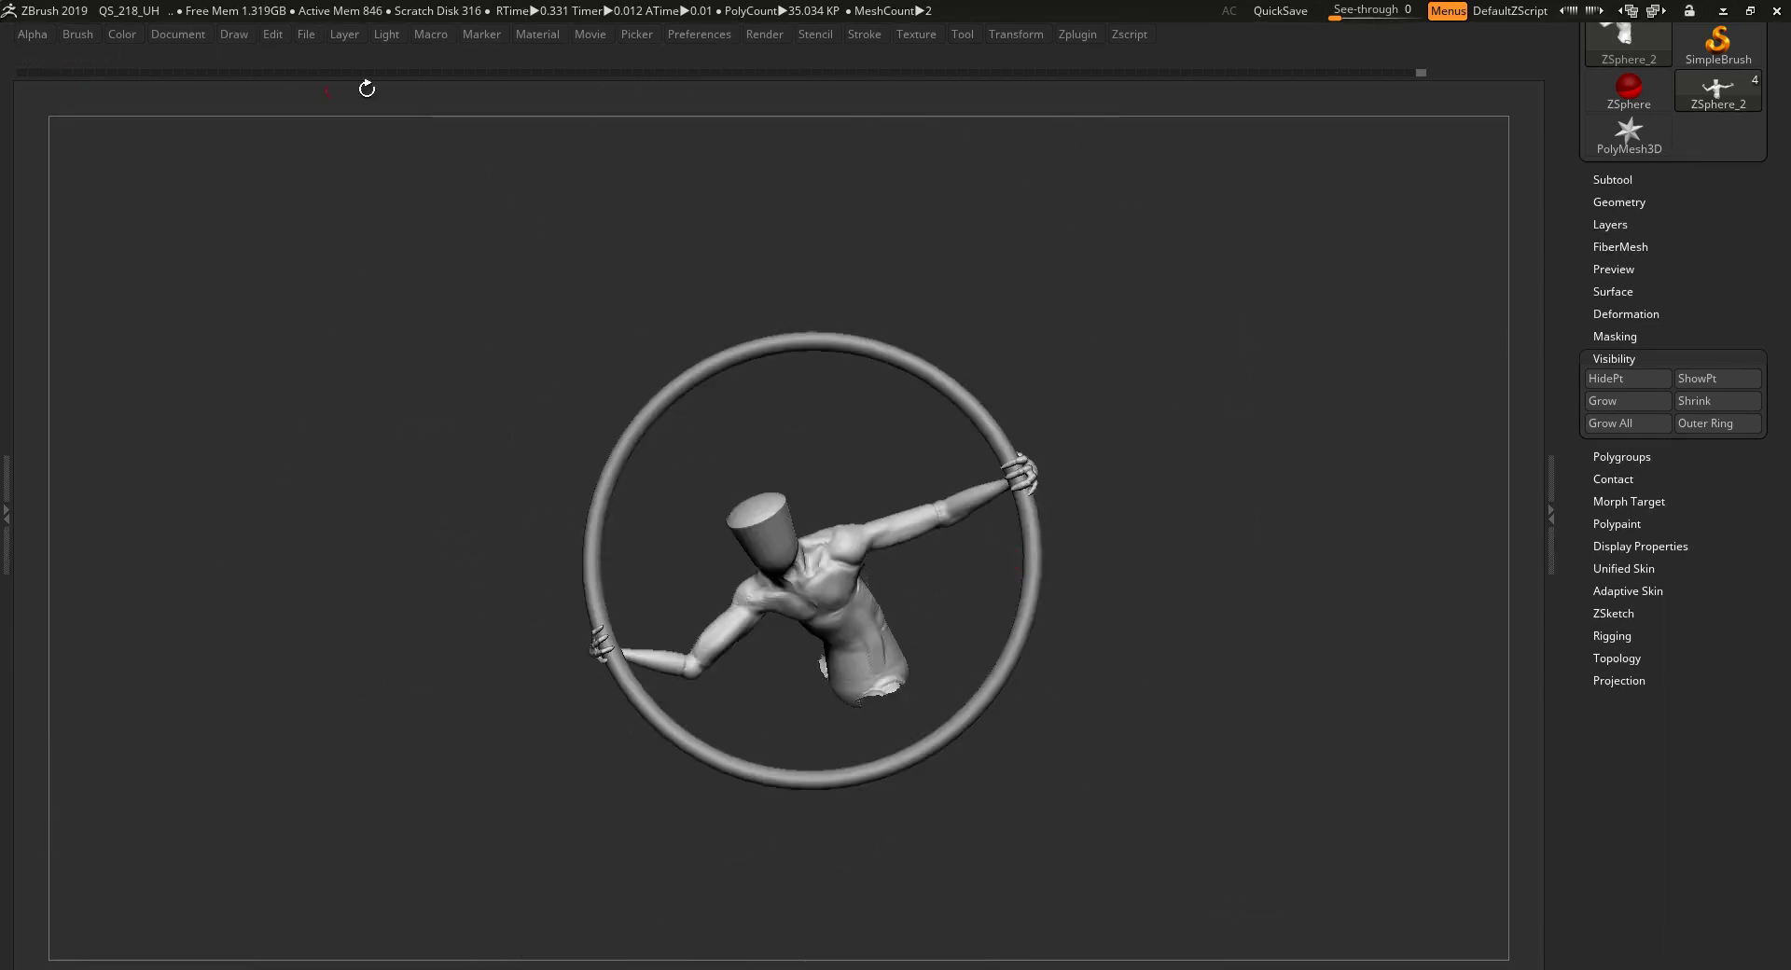
pyautogui.click(447, 192)
pyautogui.moveTo(1169, 556)
pyautogui.mouseDown()
pyautogui.moveTo(1139, 632)
pyautogui.moveTo(1055, 594)
pyautogui.moveTo(919, 620)
pyautogui.moveTo(940, 605)
pyautogui.mouseUp()
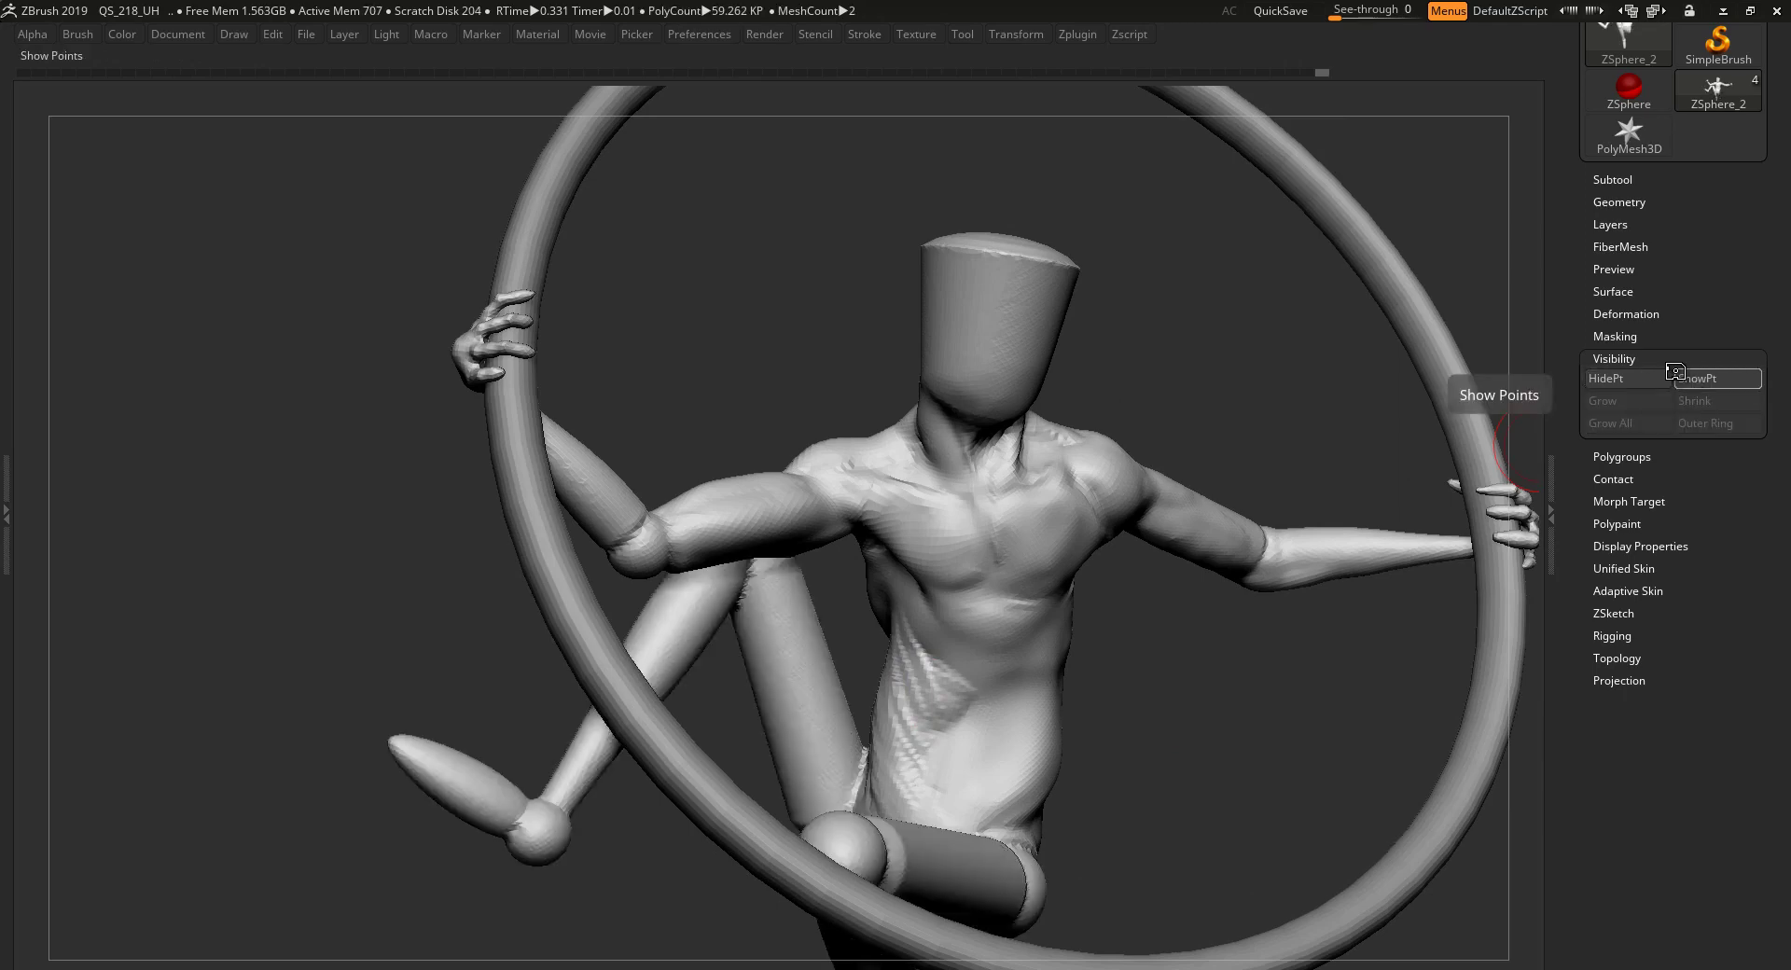
pyautogui.click(1643, 405)
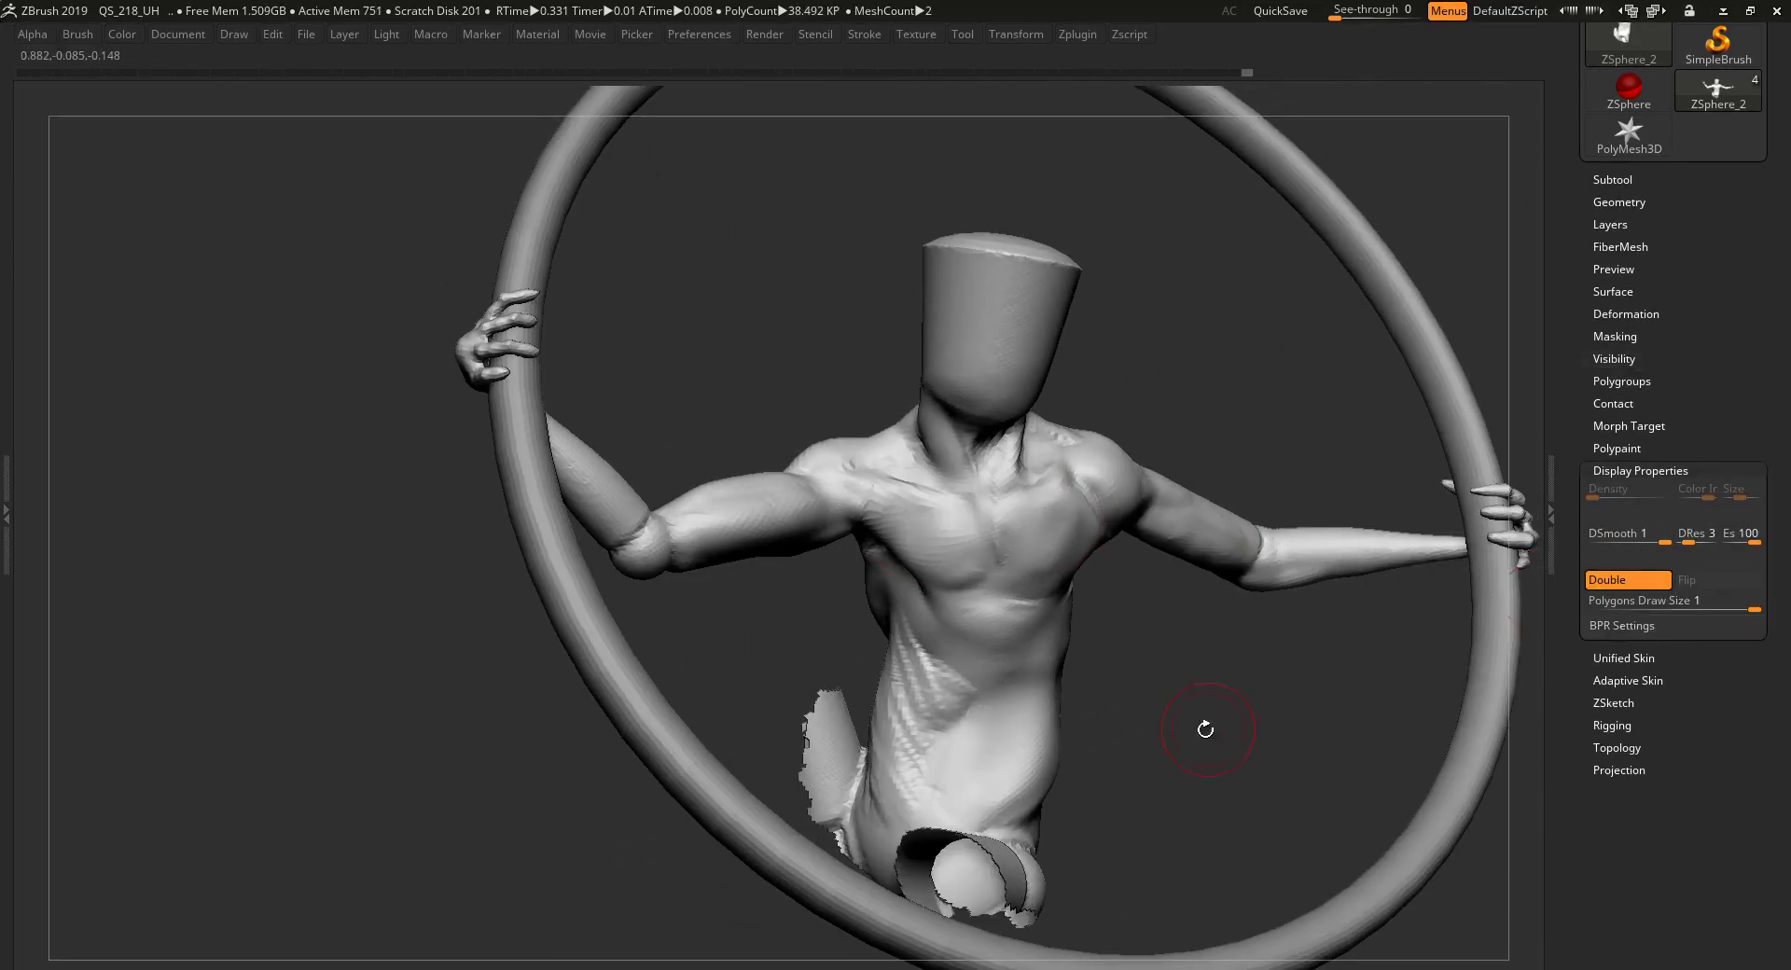
# - Build up the abdomen and side of the waist down to the hips
pyautogui.moveTo(916, 656)
pyautogui.mouseDown()
pyautogui.moveTo(1250, 652)
pyautogui.moveTo(1235, 660)
pyautogui.moveTo(1153, 562)
pyautogui.moveTo(820, 633)
pyautogui.mouseUp()
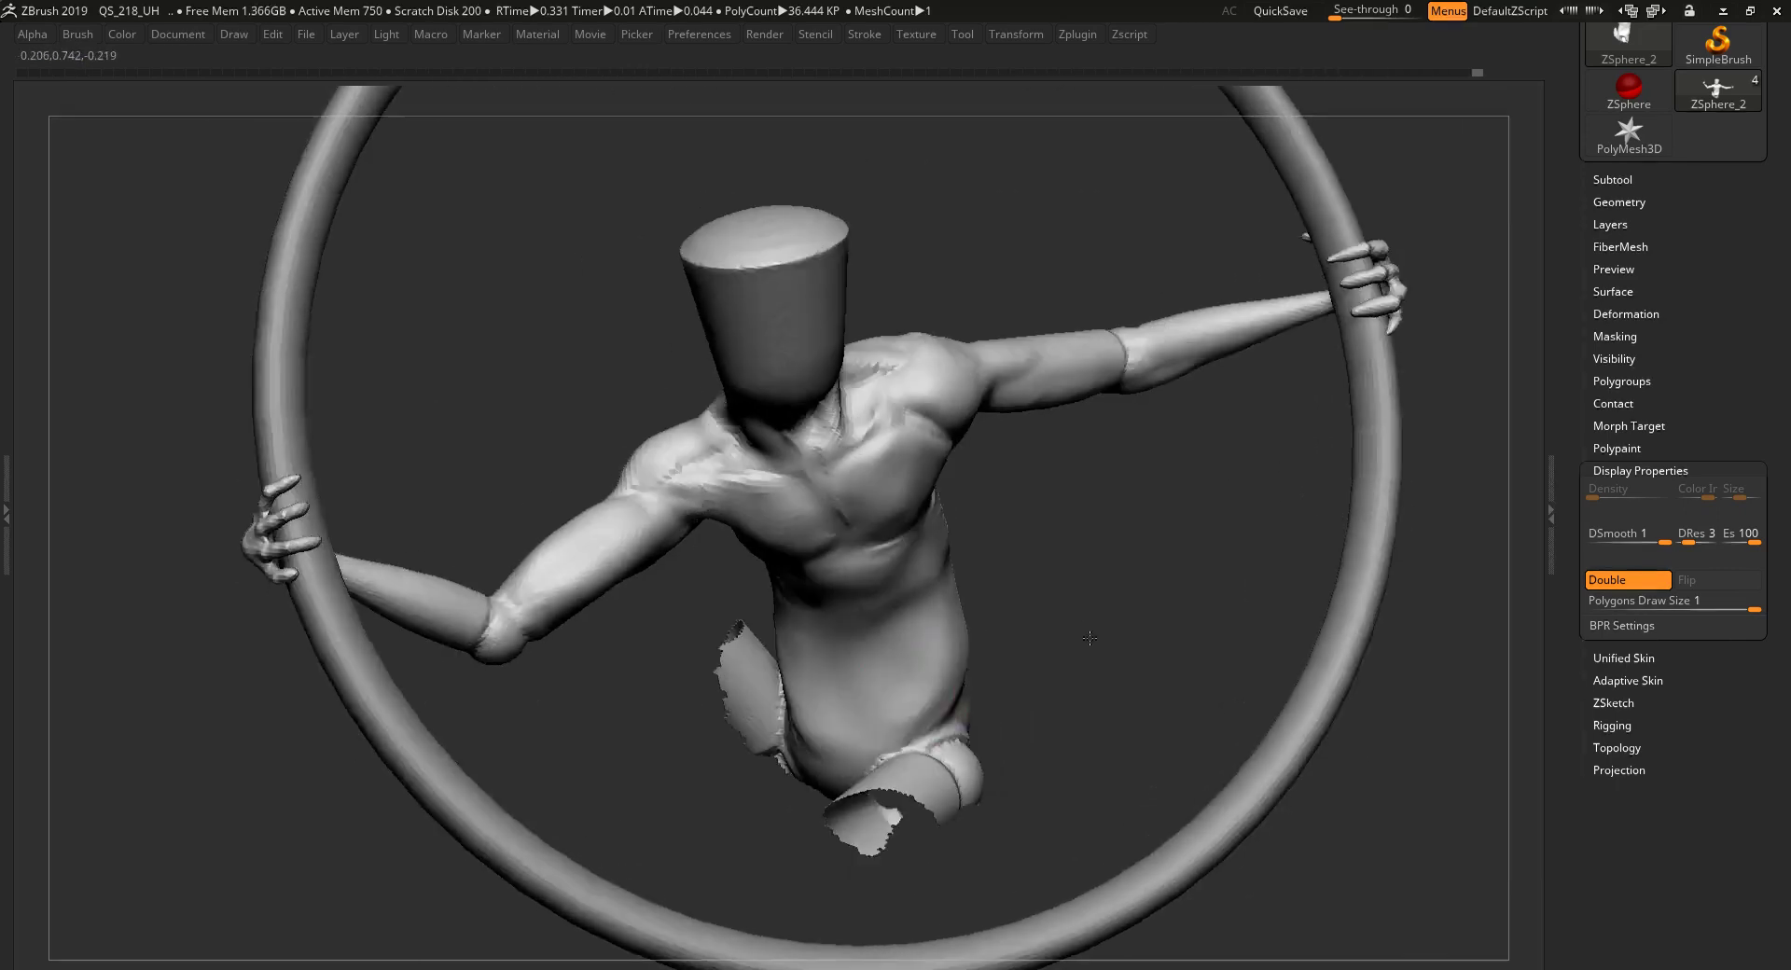
pyautogui.moveTo(821, 737); pyautogui.dragTo(848, 777)
pyautogui.moveTo(767, 694); pyautogui.dragTo(942, 691)
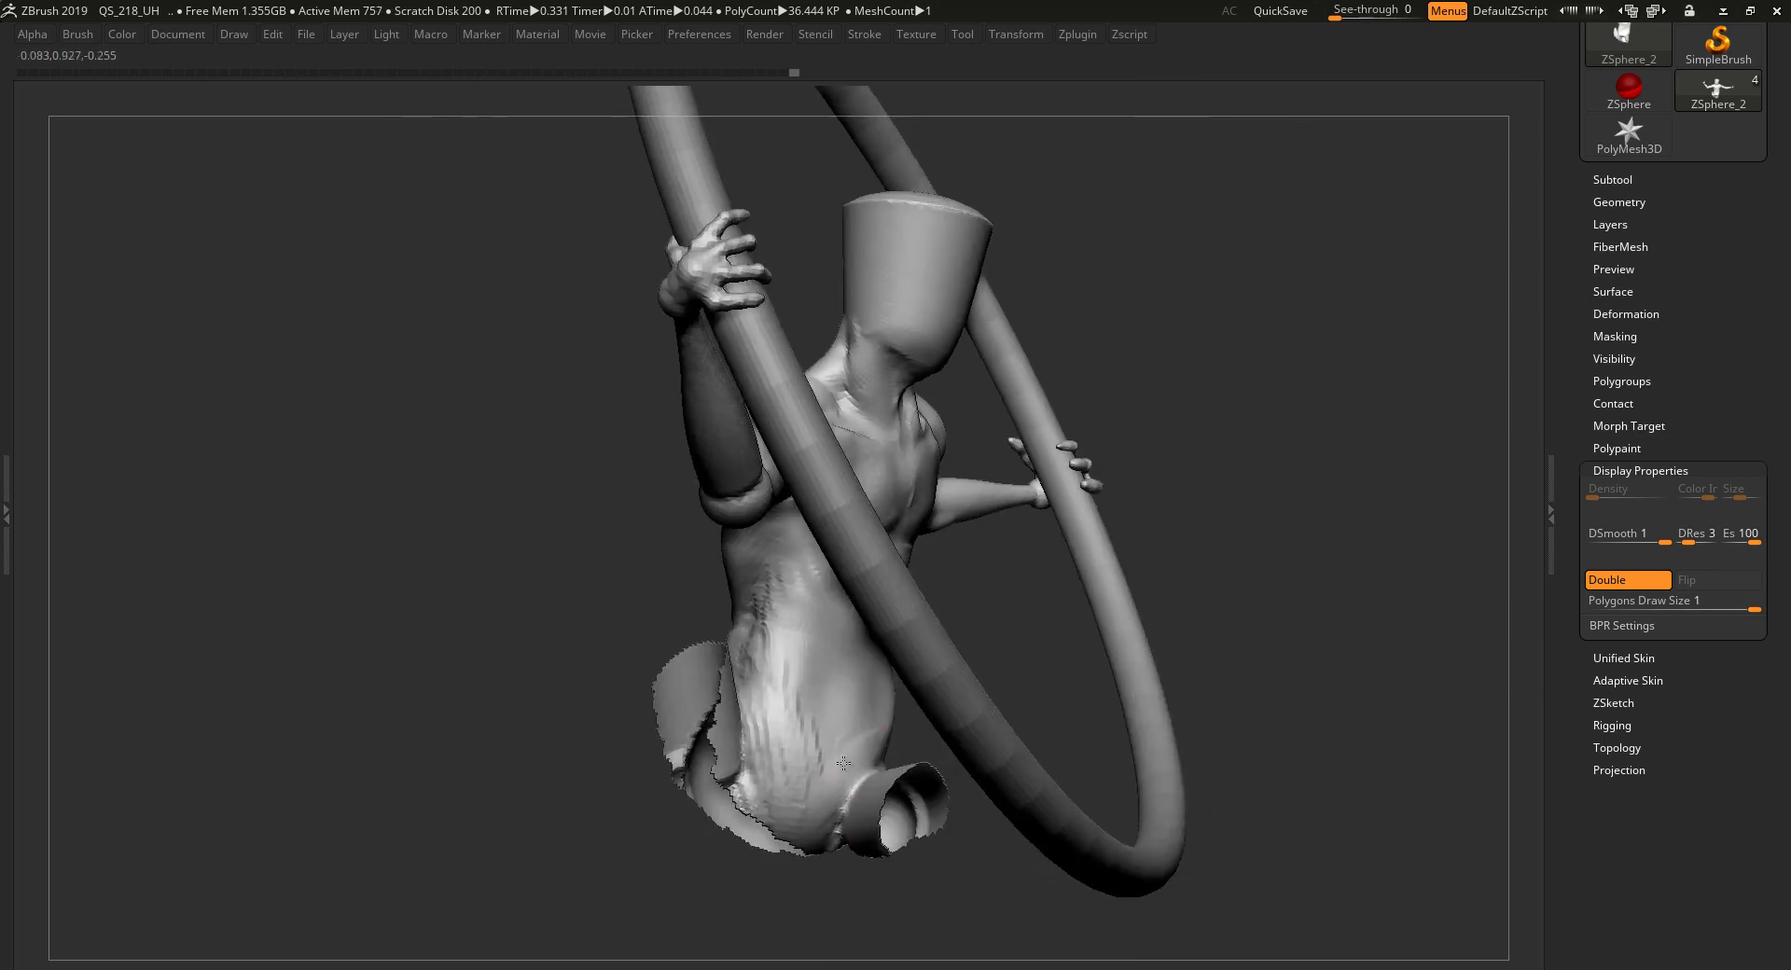
pyautogui.click(1614, 359)
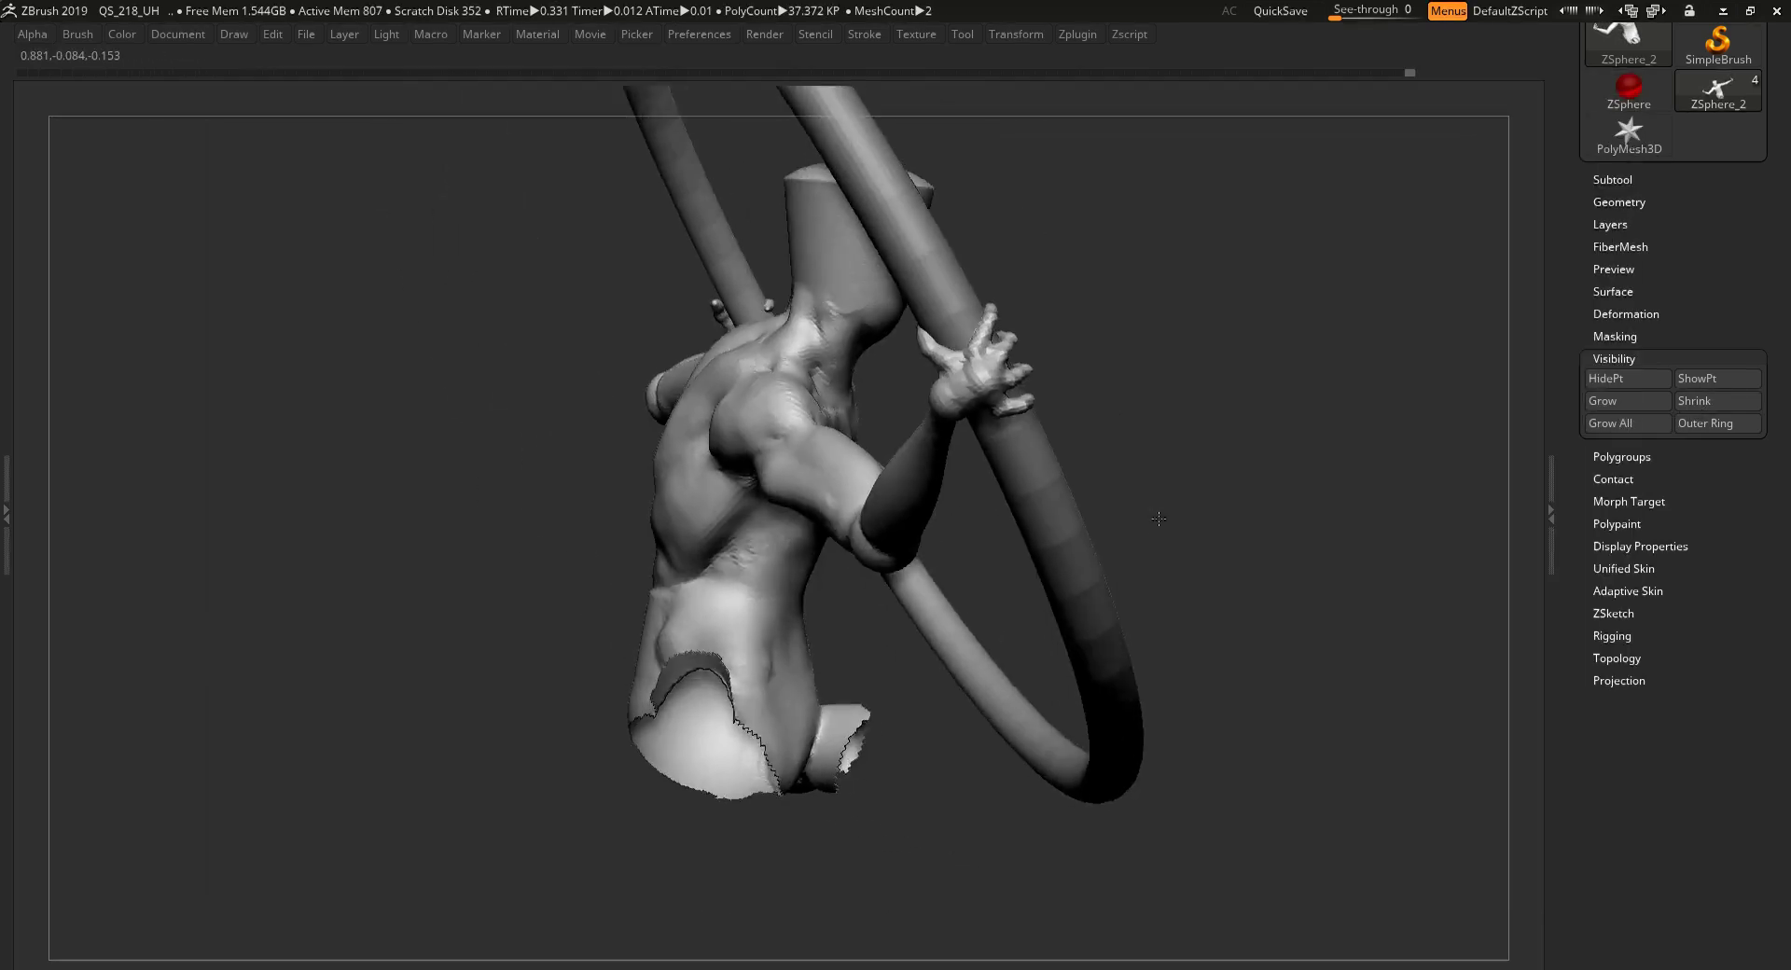
# - Refine the chest muscles along the breastbone and their lower outer edges
pyautogui.moveTo(1159, 519); pyautogui.dragTo(1038, 422)
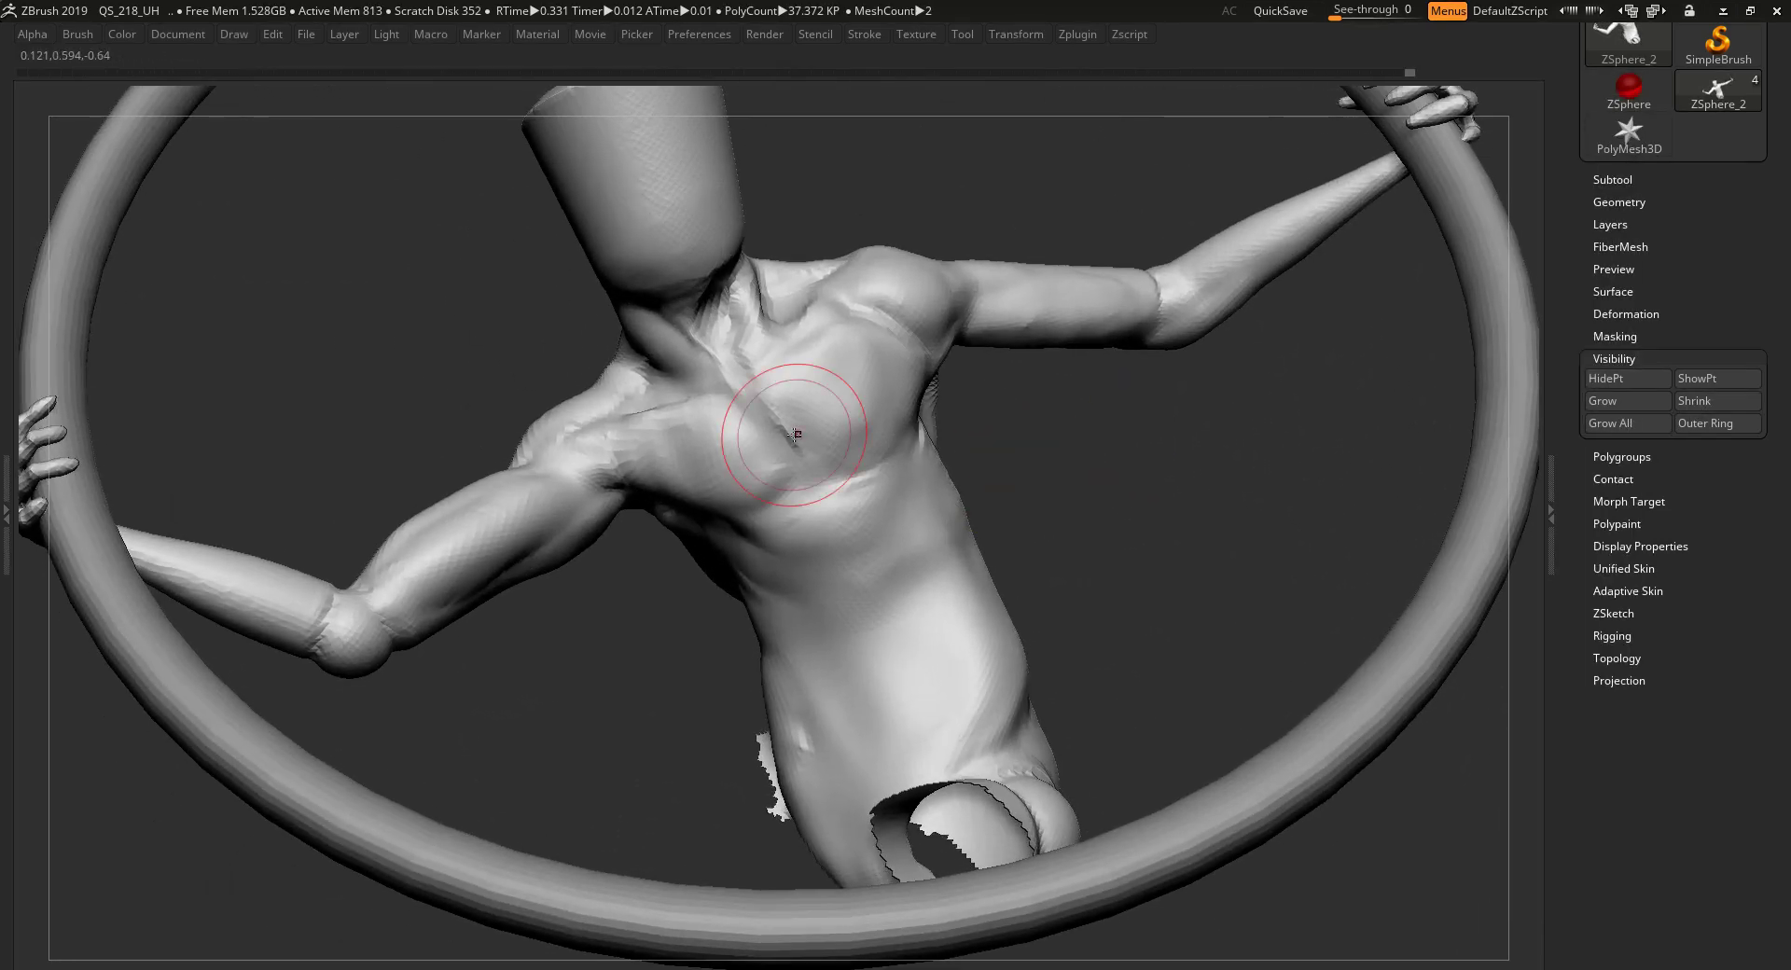
pyautogui.moveTo(1012, 530); pyautogui.dragTo(1092, 523)
pyautogui.moveTo(794, 525); pyautogui.dragTo(766, 504)
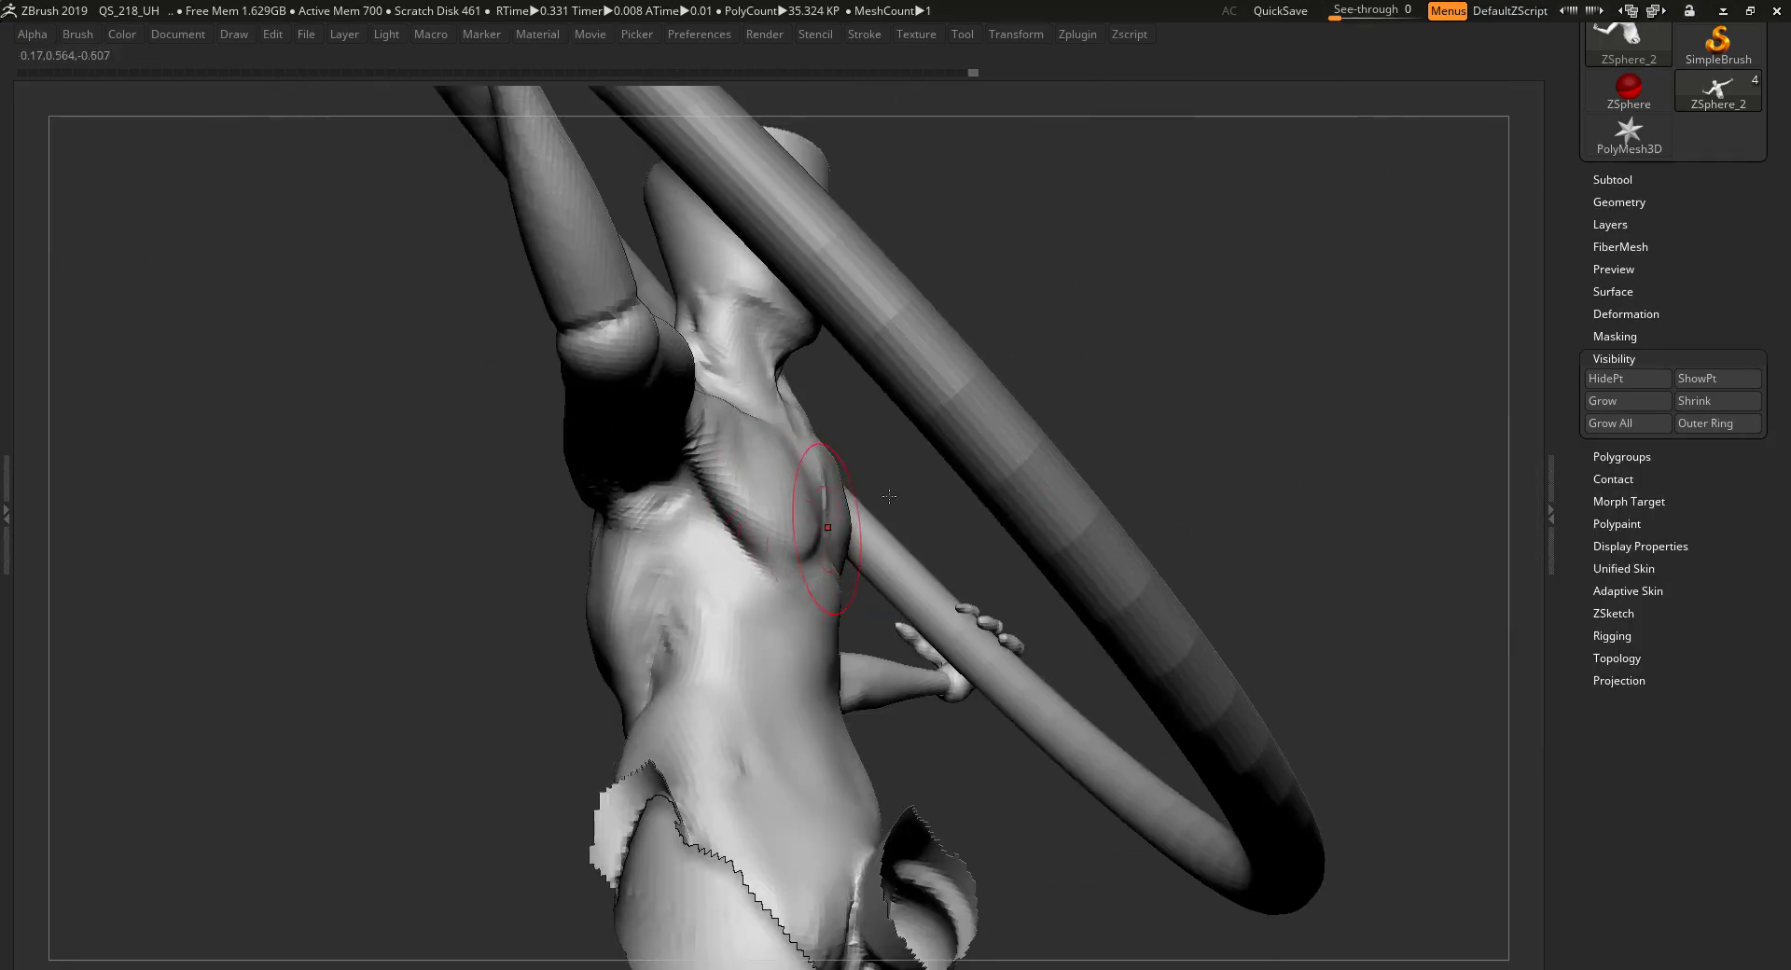
pyautogui.moveTo(889, 497); pyautogui.dragTo(758, 510)
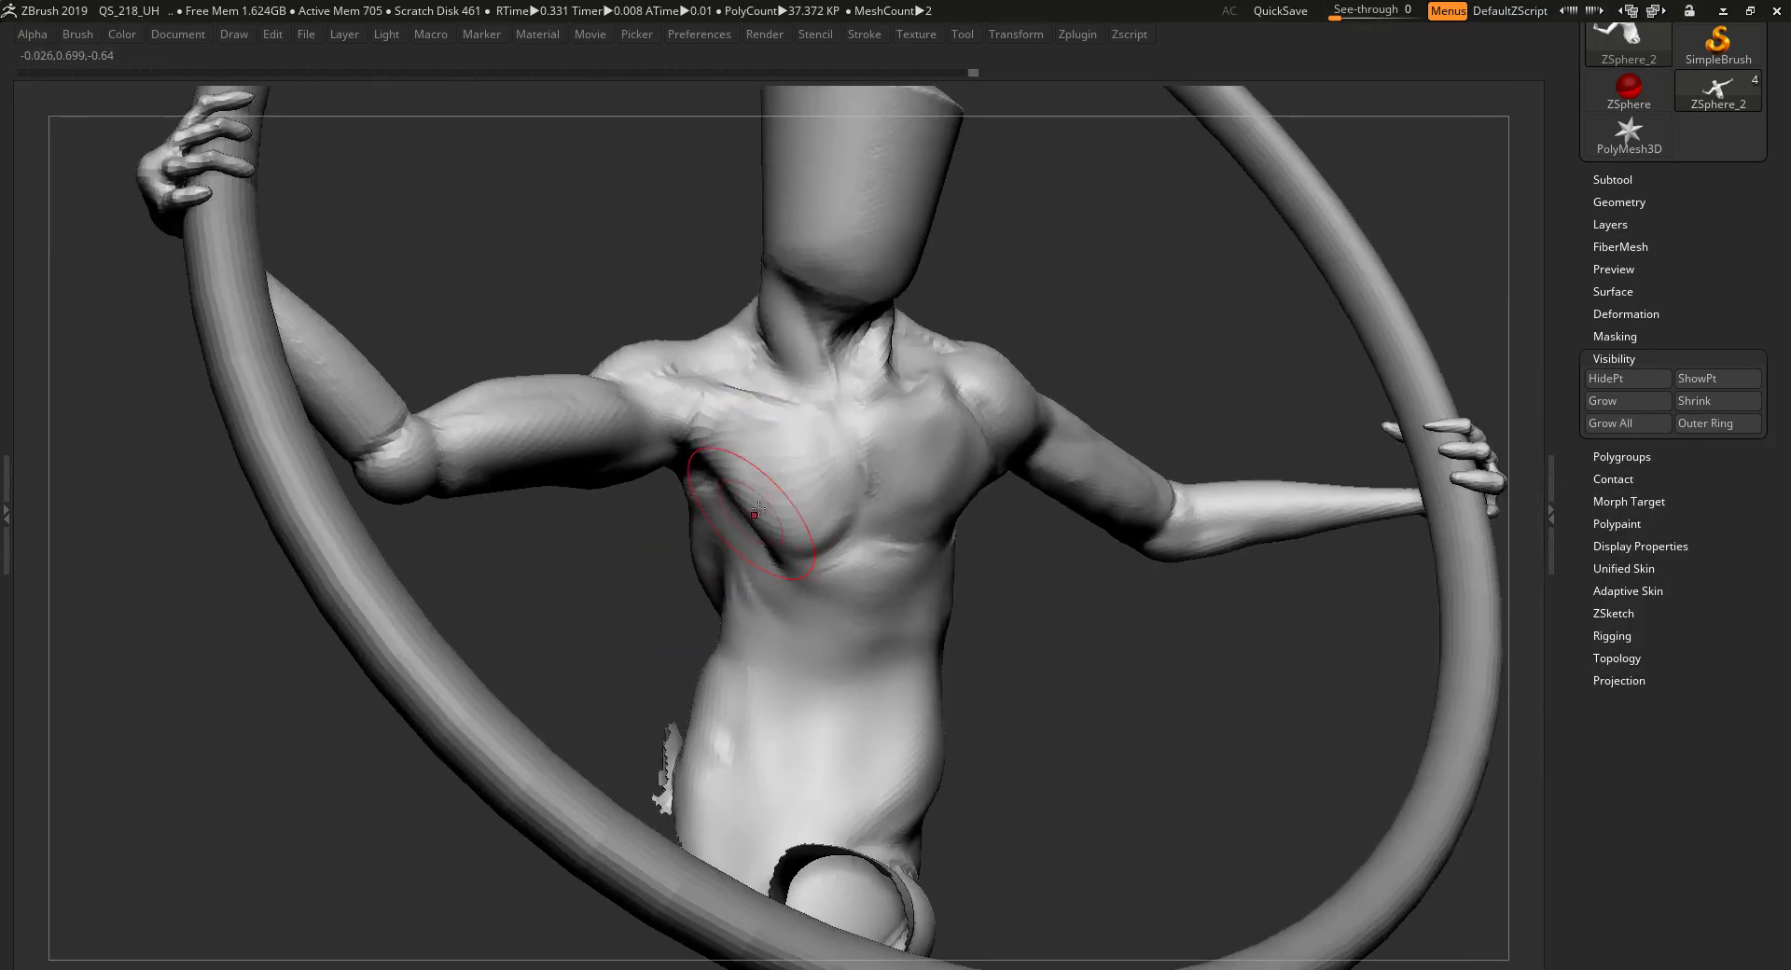